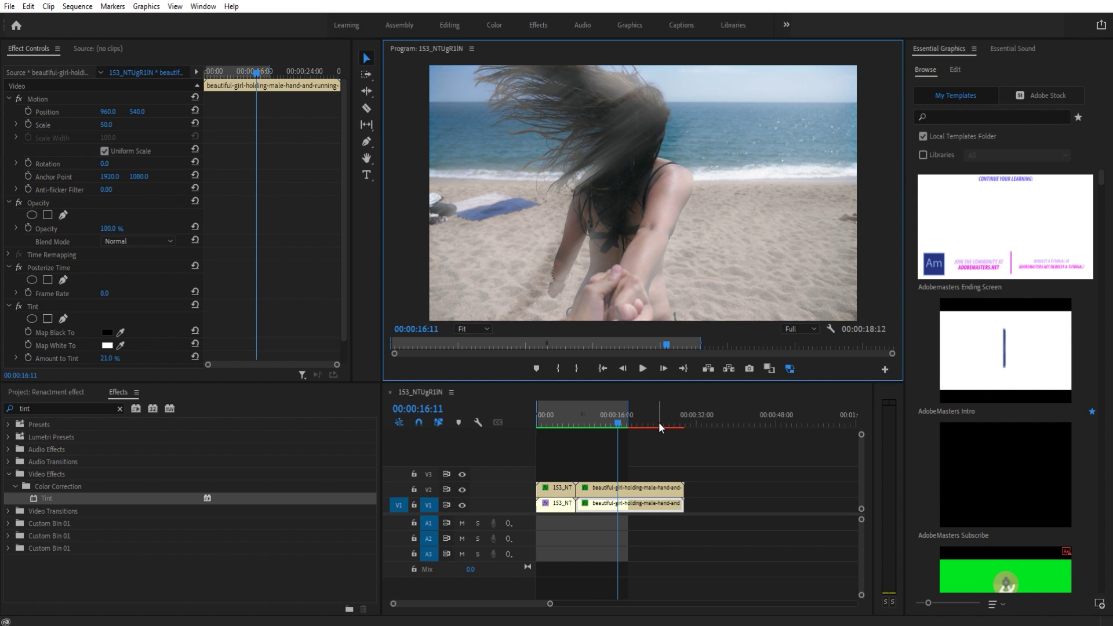
Step: Select all the example clips on V1 and V2 and move the playhead back to 00:00:00:00
drag(677, 446, 537, 522)
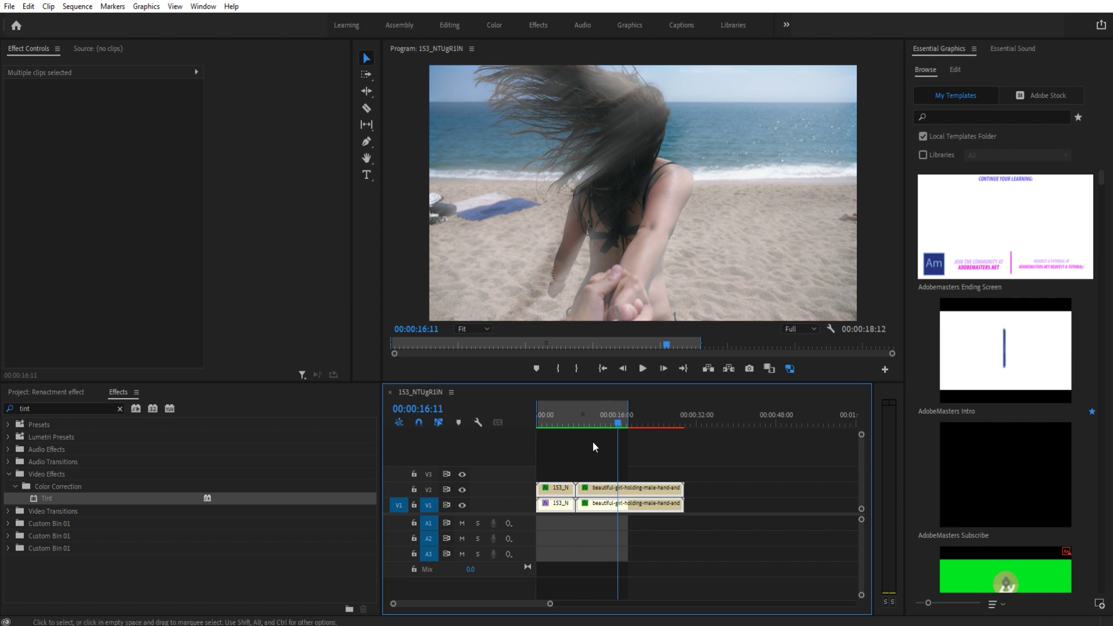
drag(555, 406, 532, 410)
drag(654, 474, 556, 513)
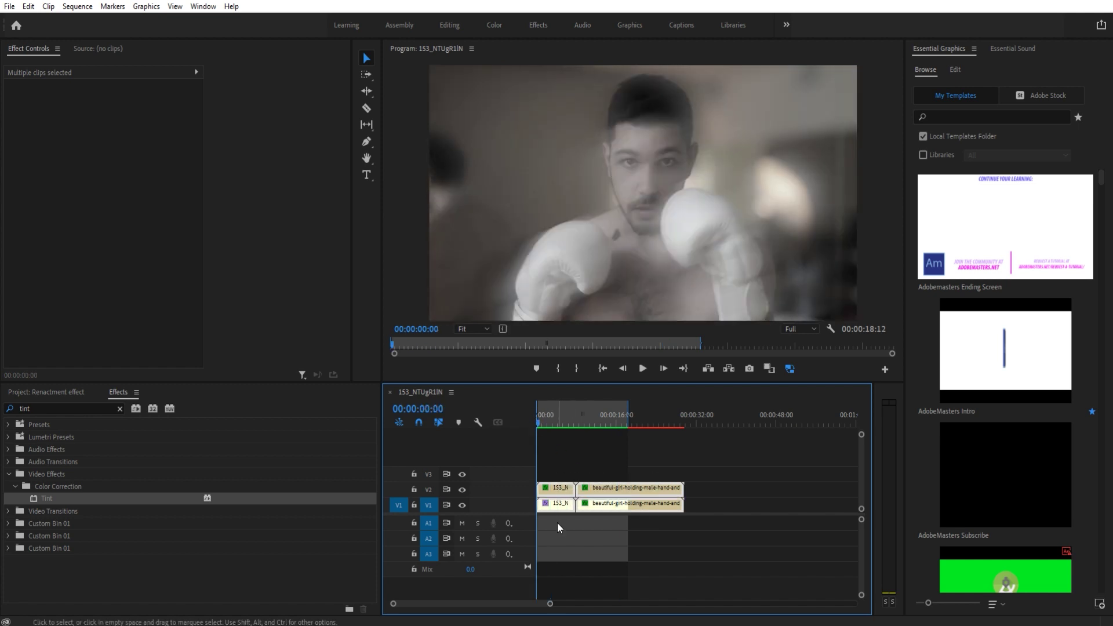
Step: Replace the example clips with 153_NTUgR1IN.mov on V1 and preview it
key(Delete)
click(47, 393)
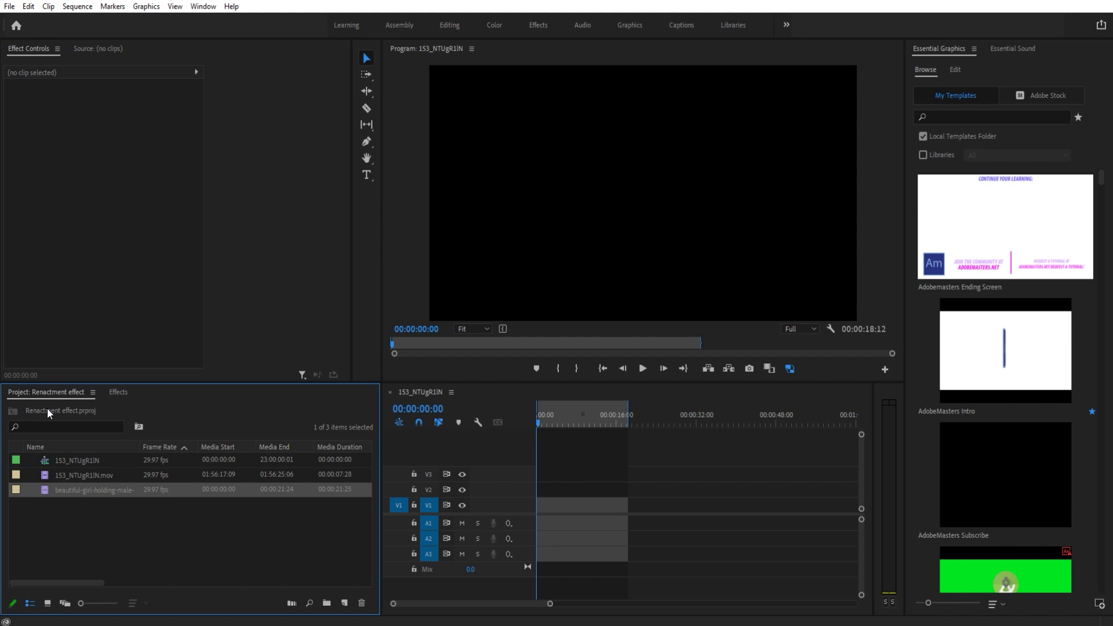
drag(84, 471, 517, 498)
key(space)
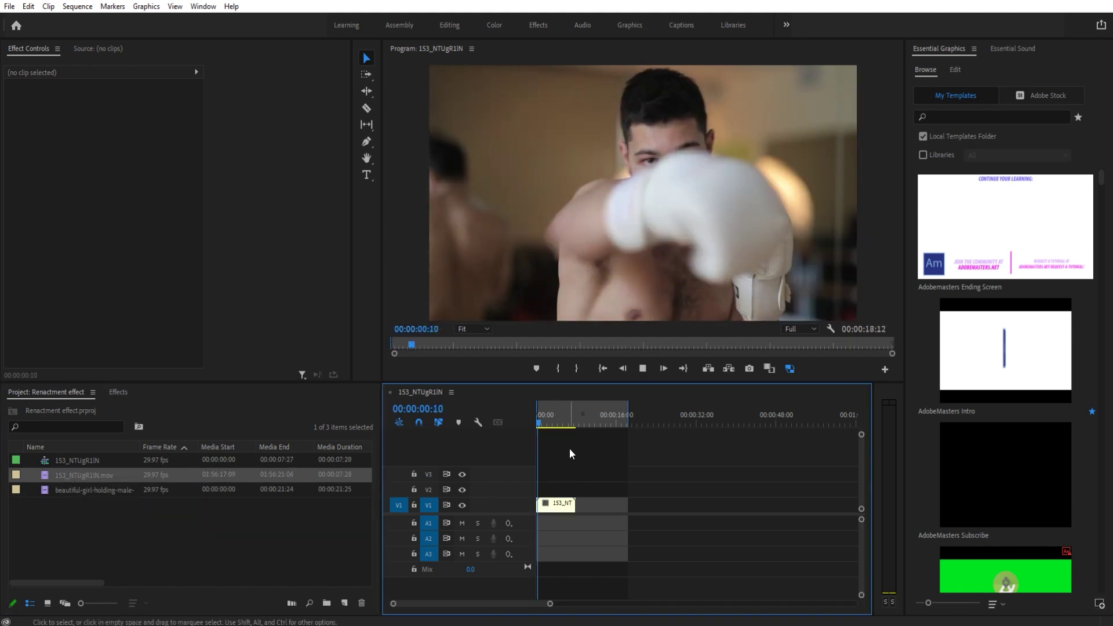
key(space)
Step: Search the Effects panel for 'posterize' and apply Posterize Time to the boxing clip
click(118, 392)
double_click(64, 409)
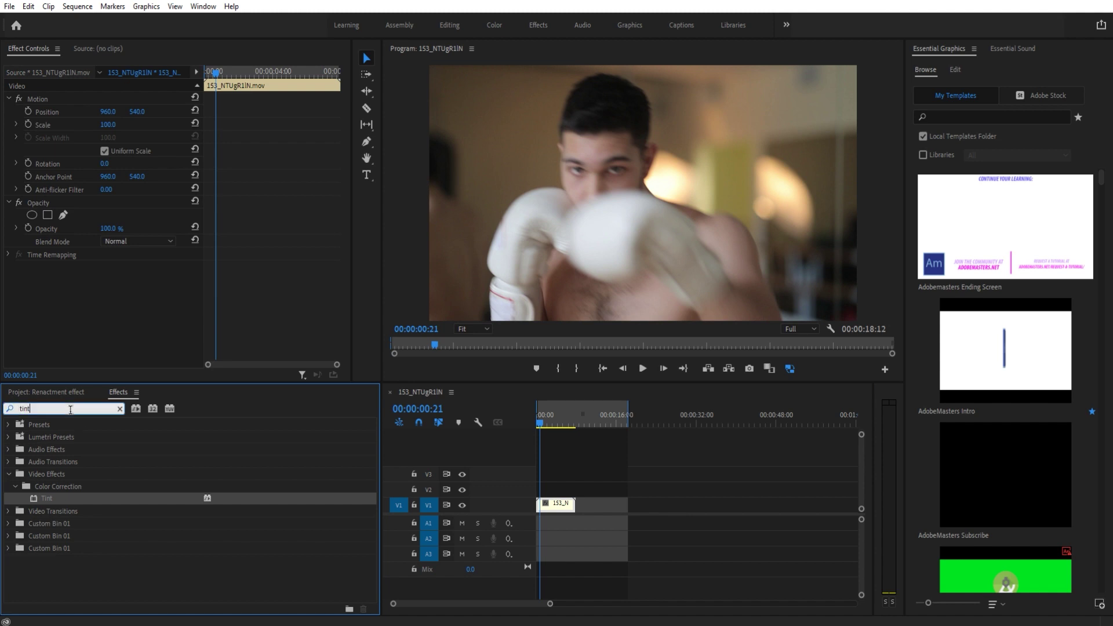
text(posterize)
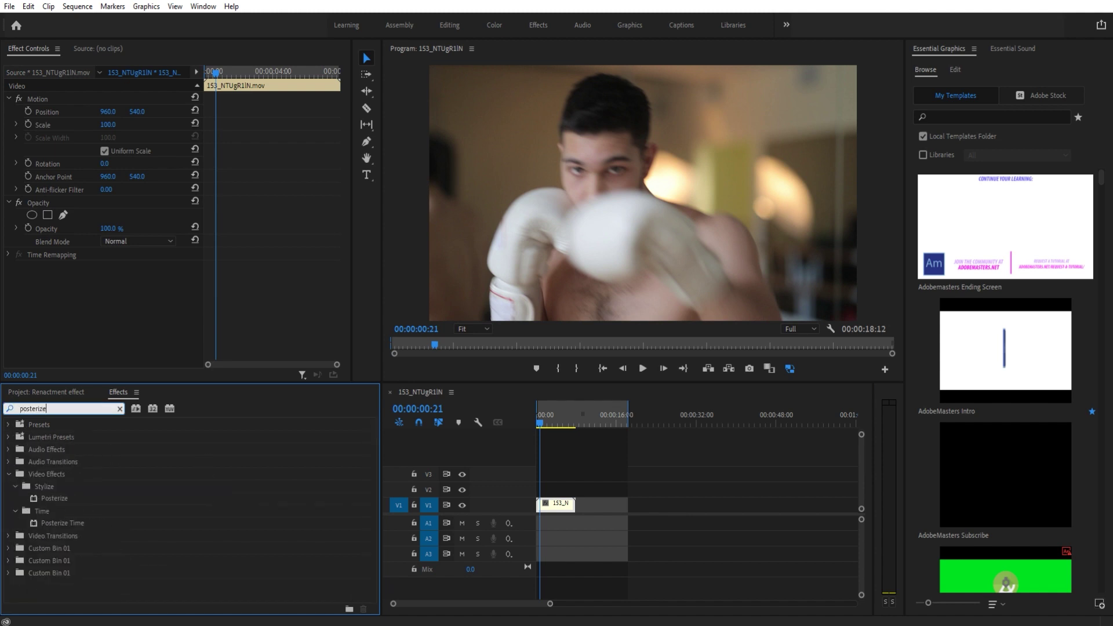
click(38, 512)
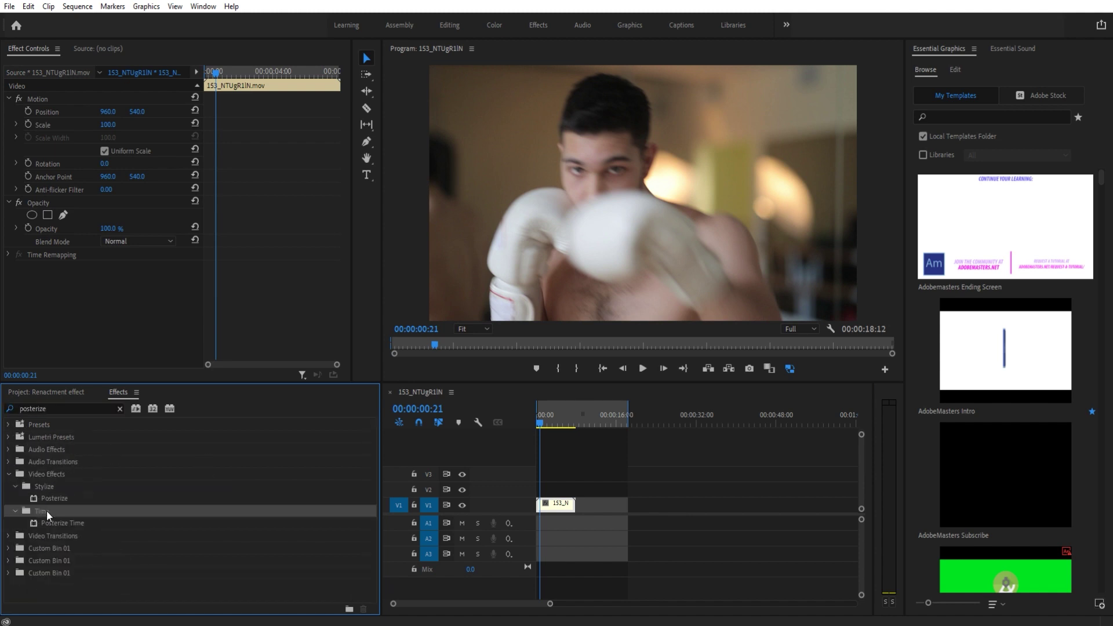
drag(49, 523, 548, 509)
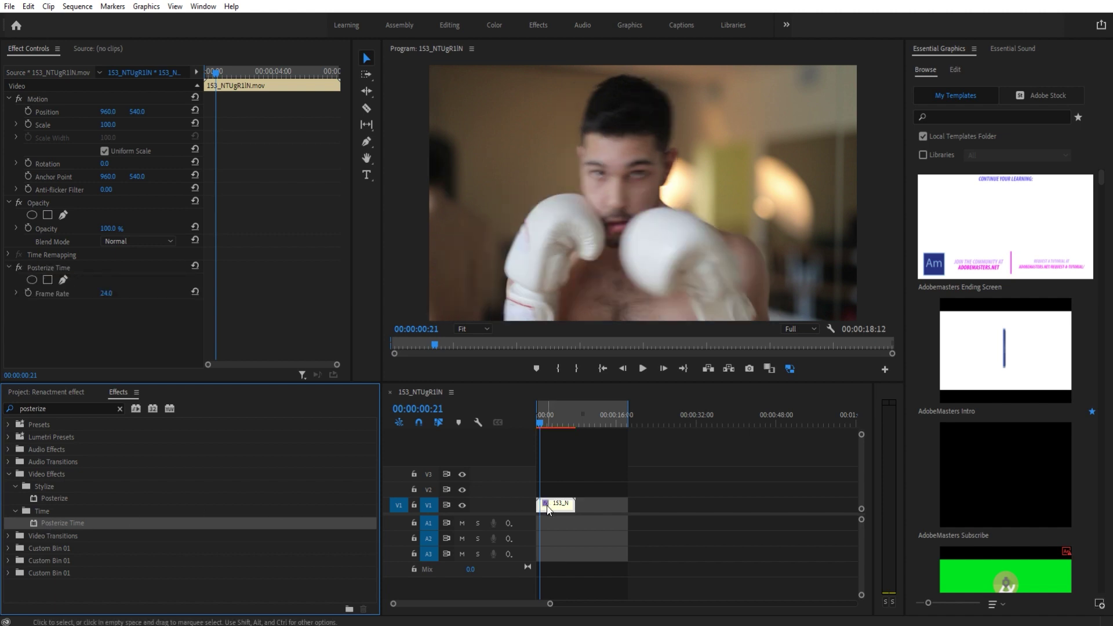
Step: Set Posterize Time's Frame Rate to 8 and play the choppy clip from the start
click(102, 299)
click(111, 293)
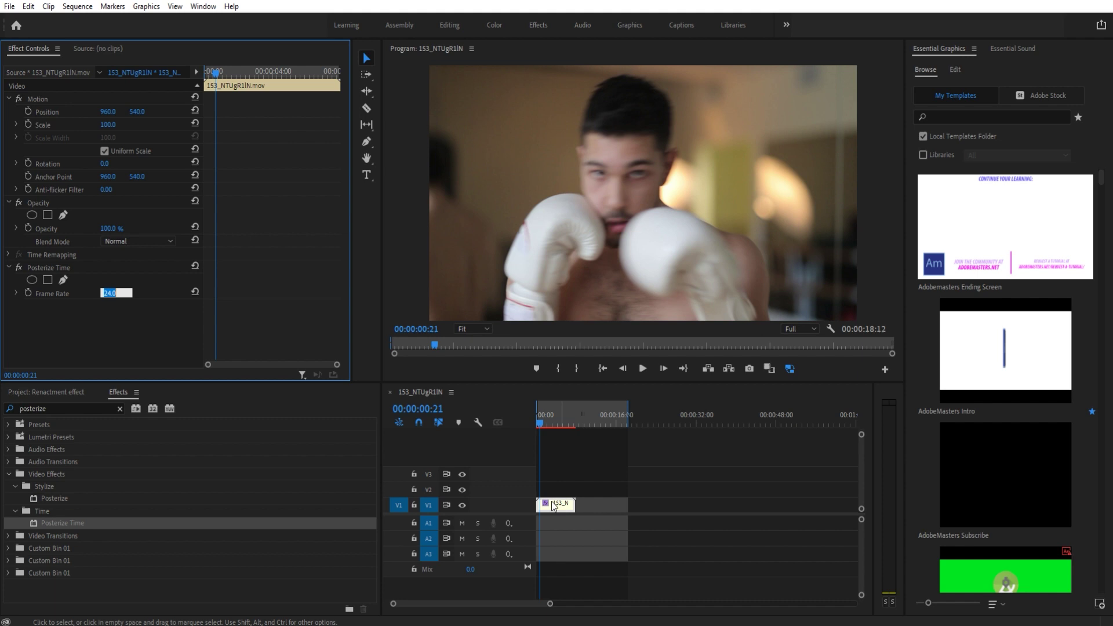
click(110, 295)
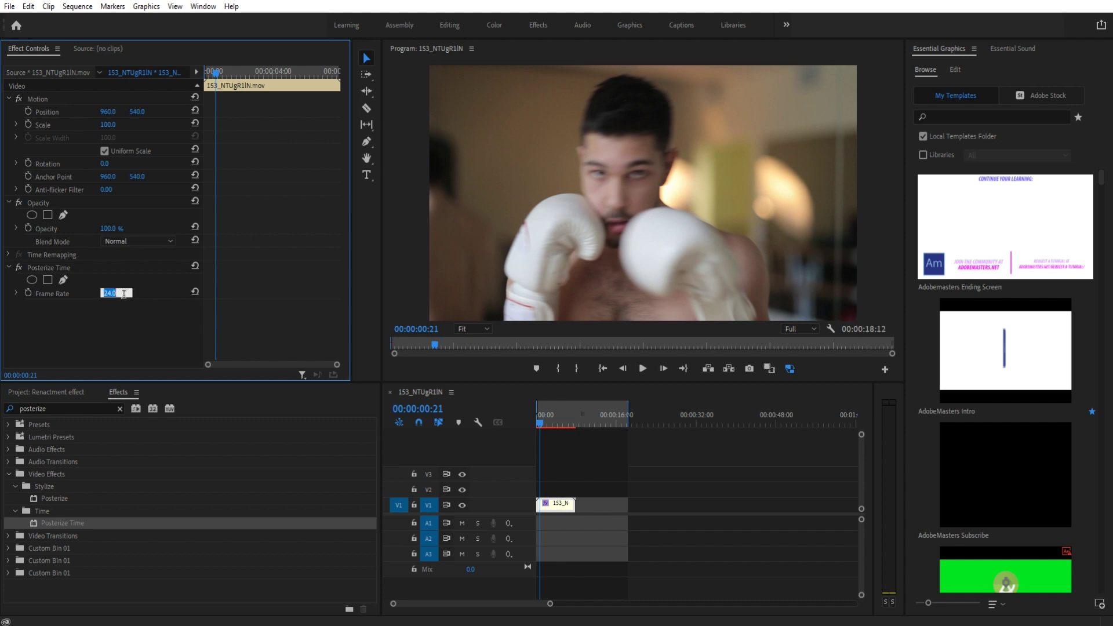
text(8)
key(Return)
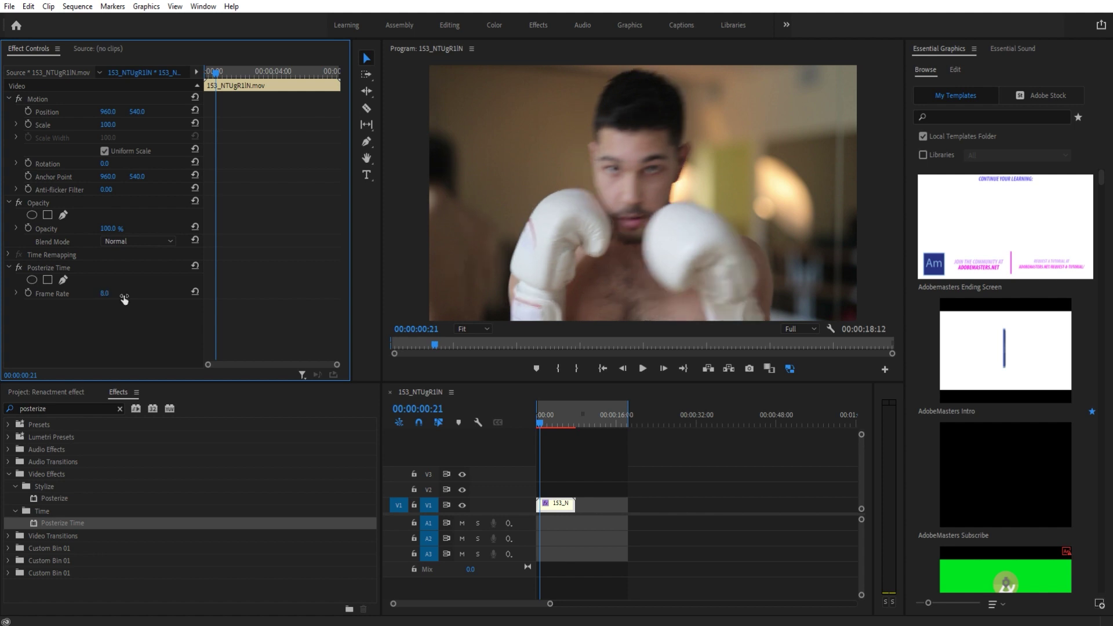
drag(603, 420, 522, 418)
key(space)
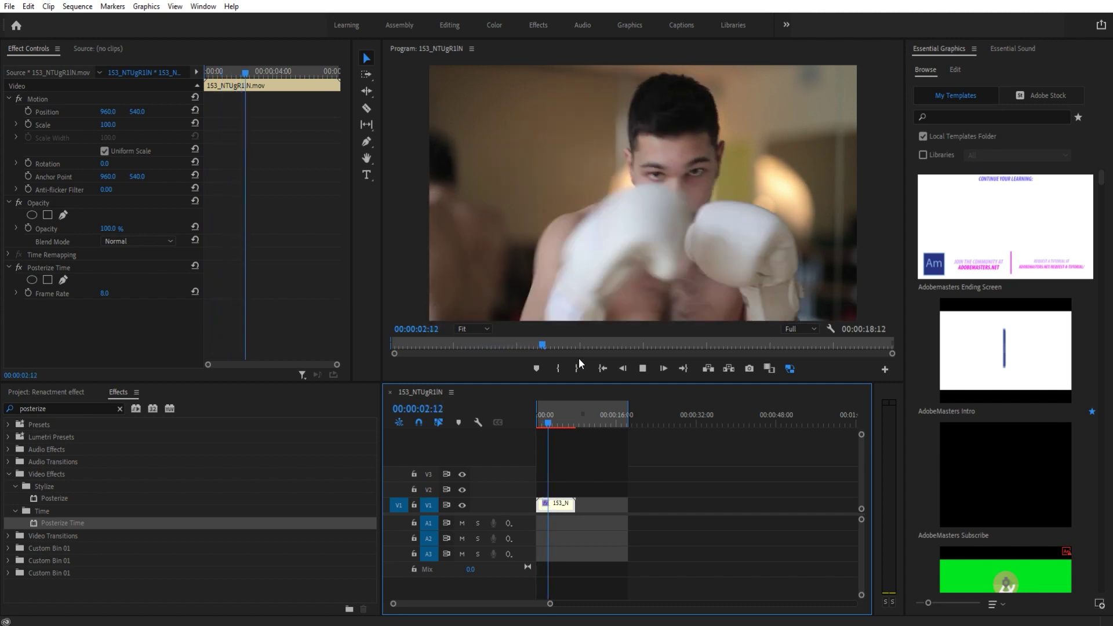
Step: Alt-drag the boxing clip up to create a copy on V2 above the original, and select it
key(space)
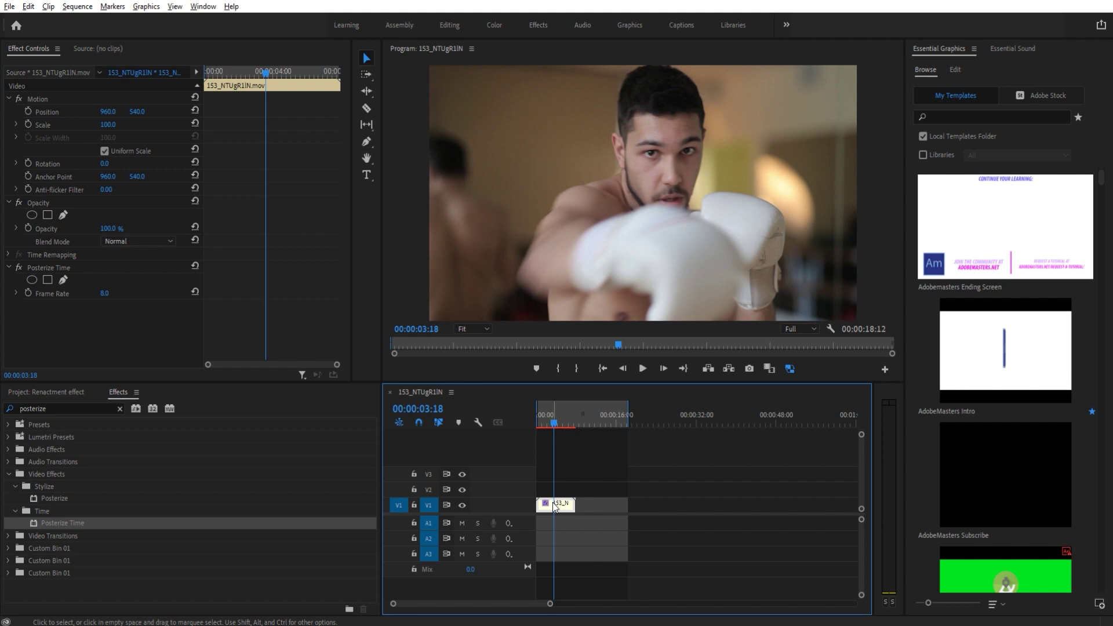
drag(554, 505, 557, 491)
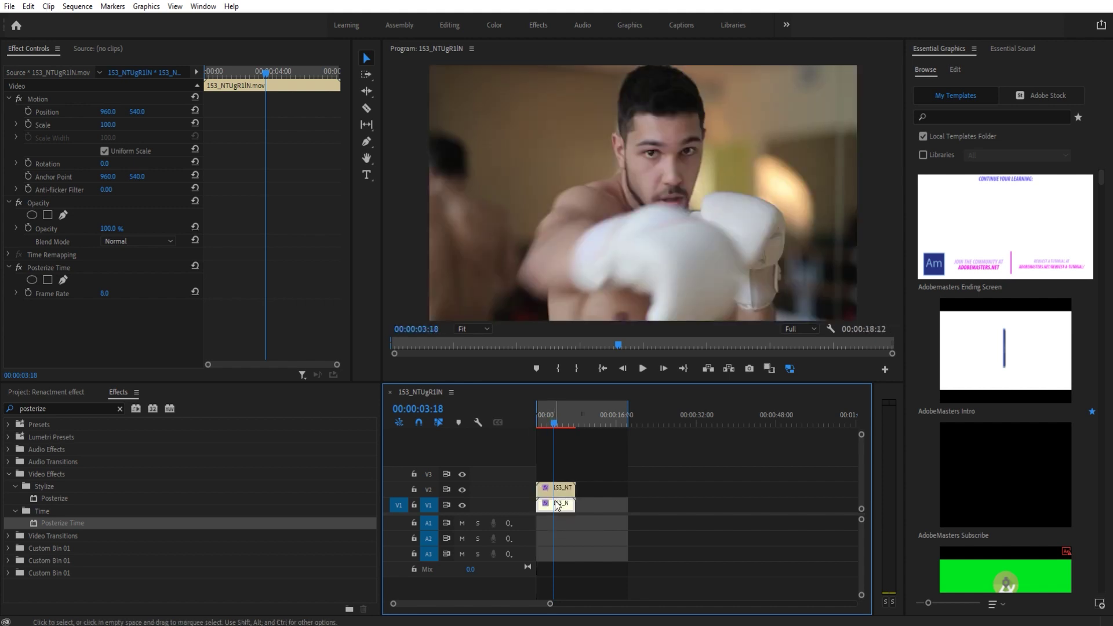
click(561, 491)
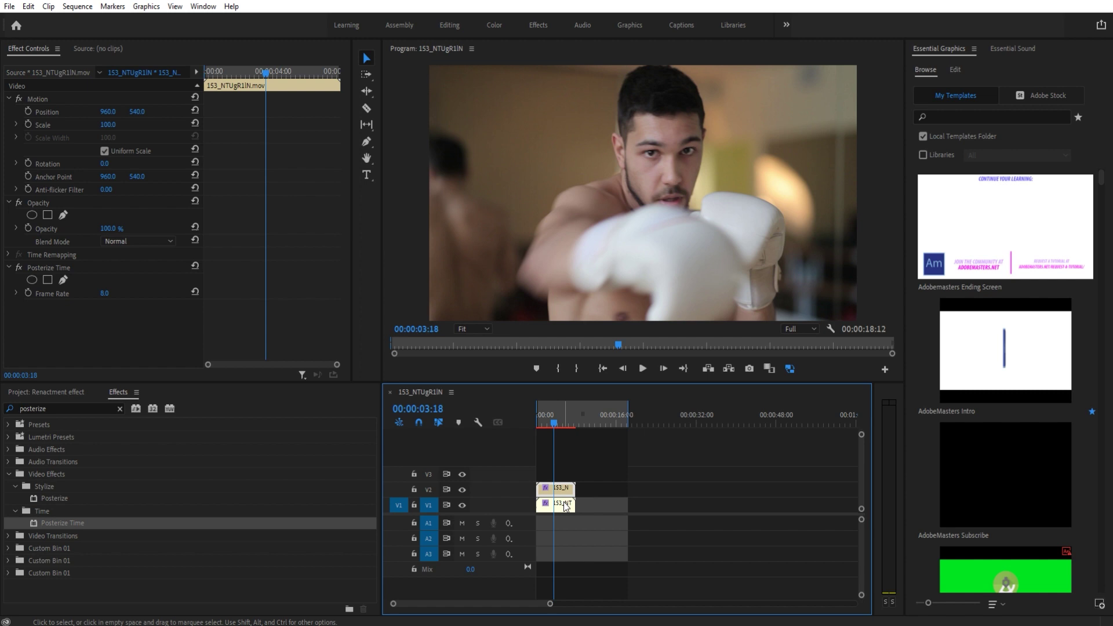
Step: Lower the V2 copy's Opacity to 38% and preview the layered clips from the start
key(backslash)
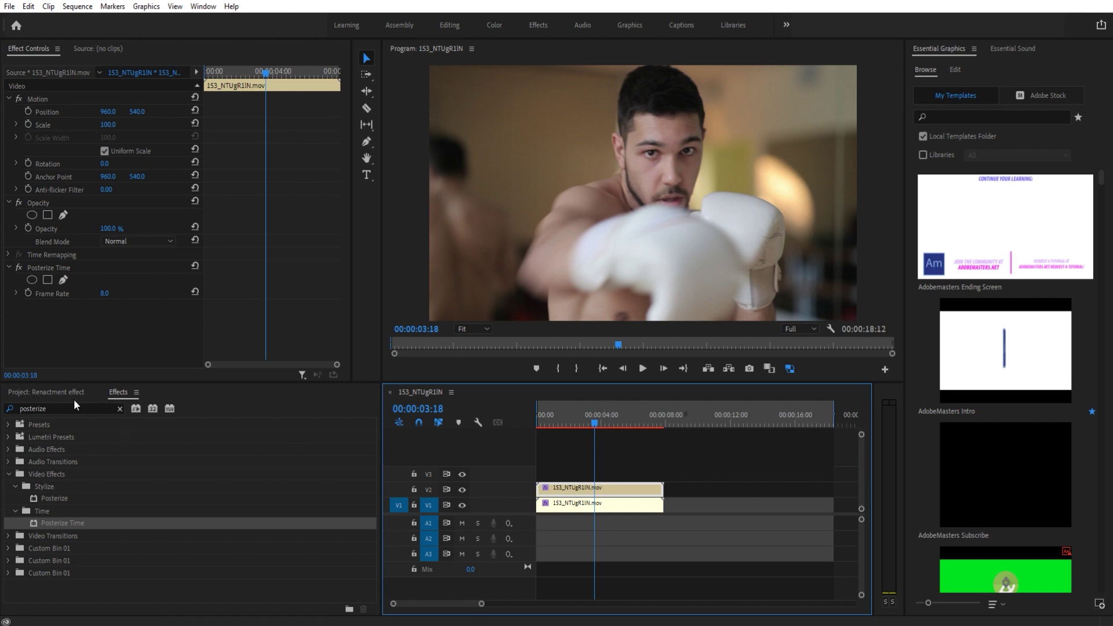
drag(108, 229, 85, 229)
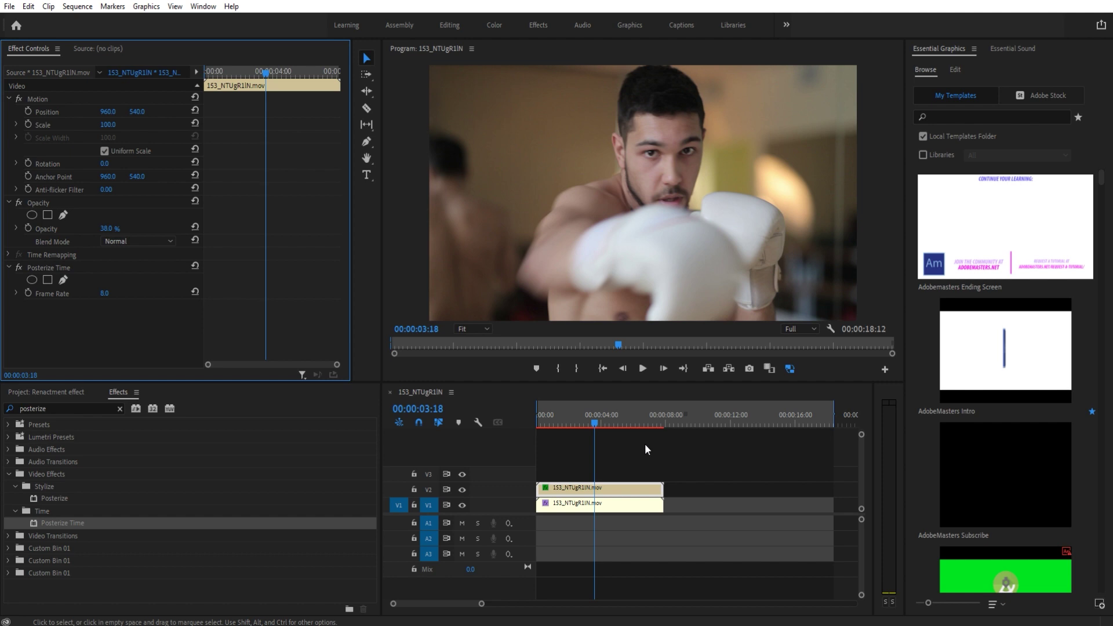
click(497, 407)
key(Home)
key(space)
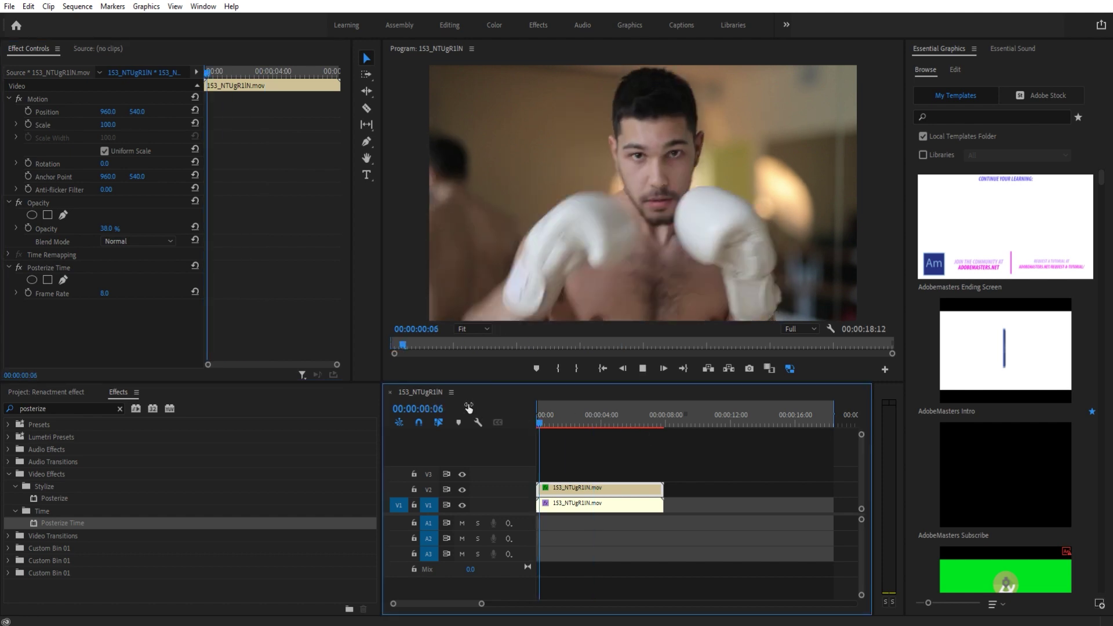
key(space)
click(565, 457)
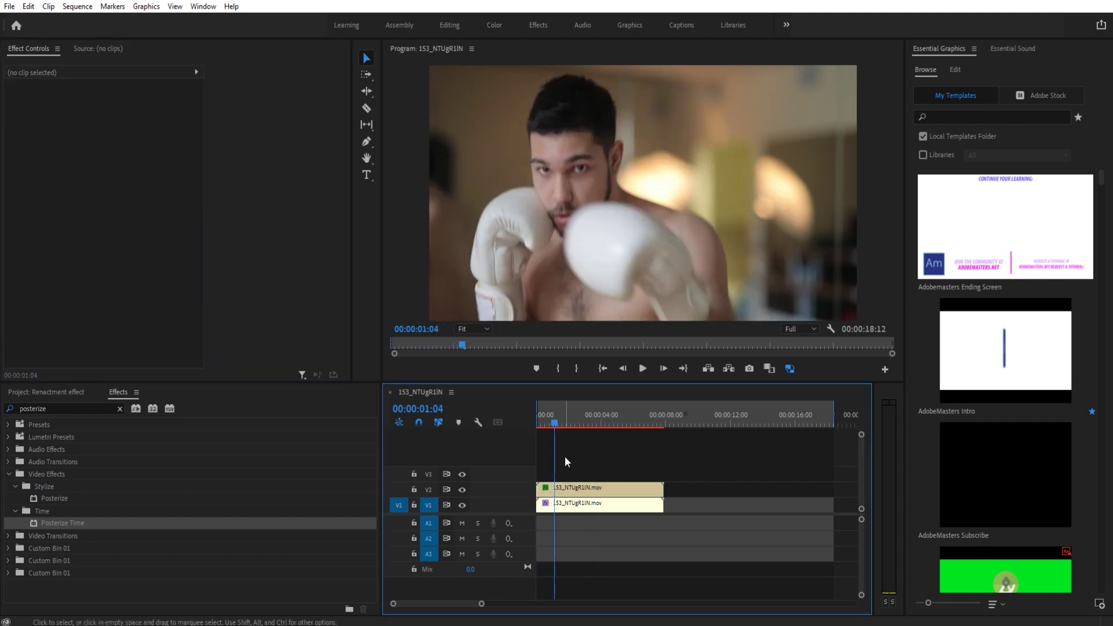
key(space)
click(586, 483)
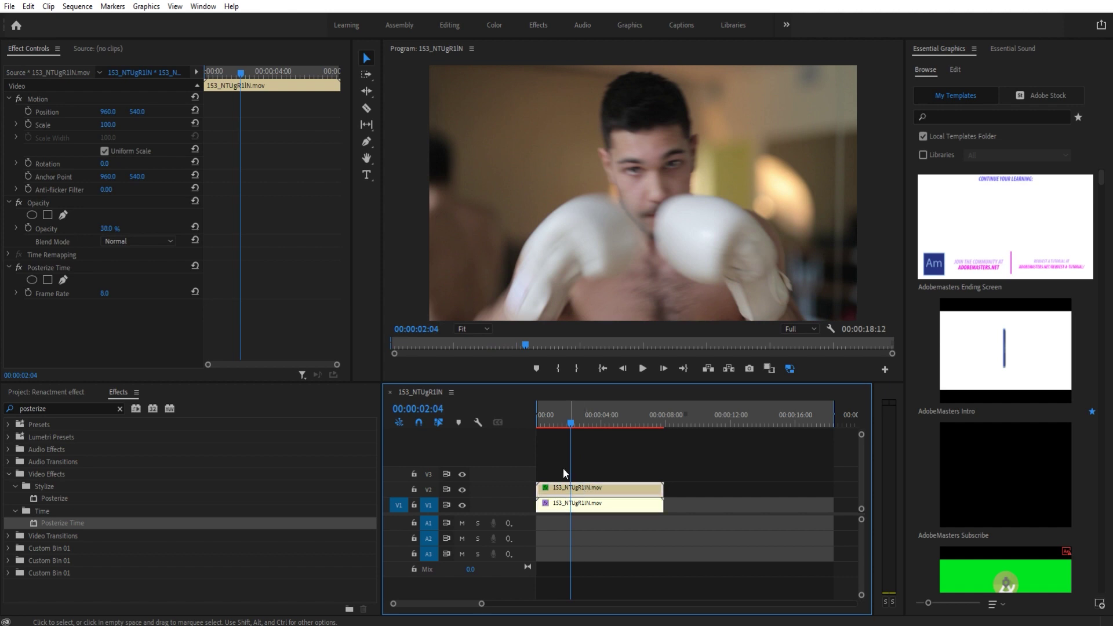
Step: Delete Posterize Time from the V2 copy, preview the layers, and clear the Effects search box
click(54, 265)
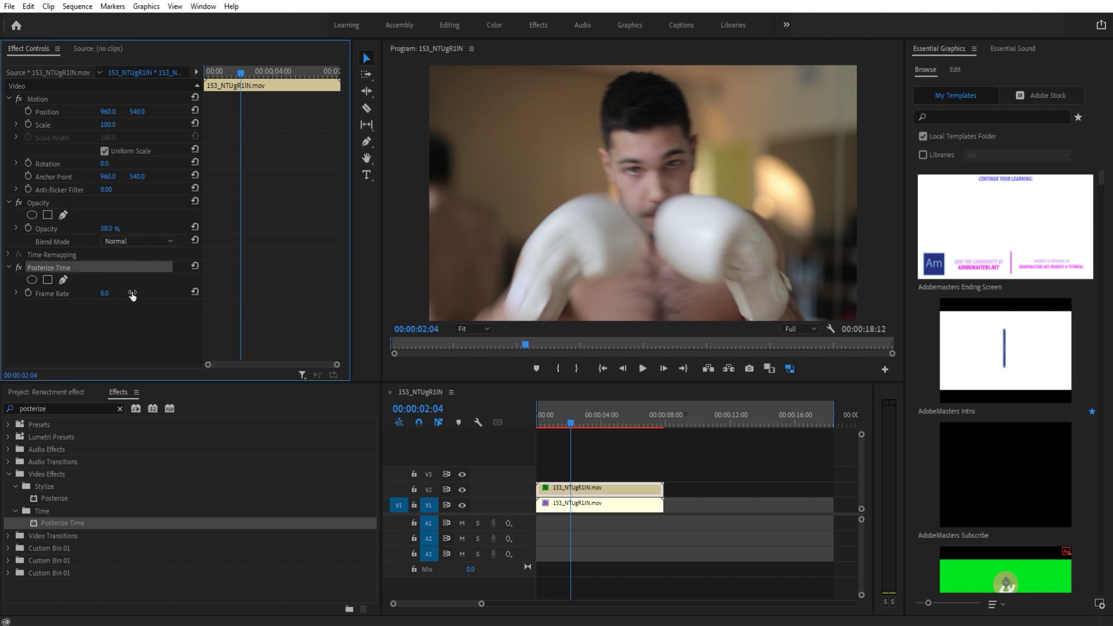
key(Delete)
click(541, 422)
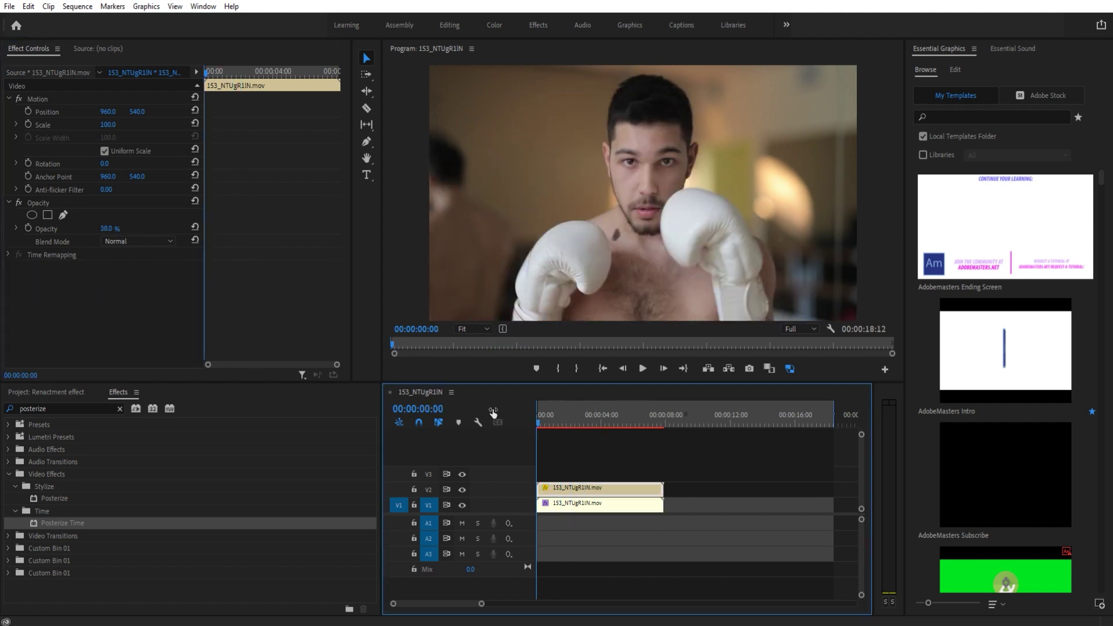
key(space)
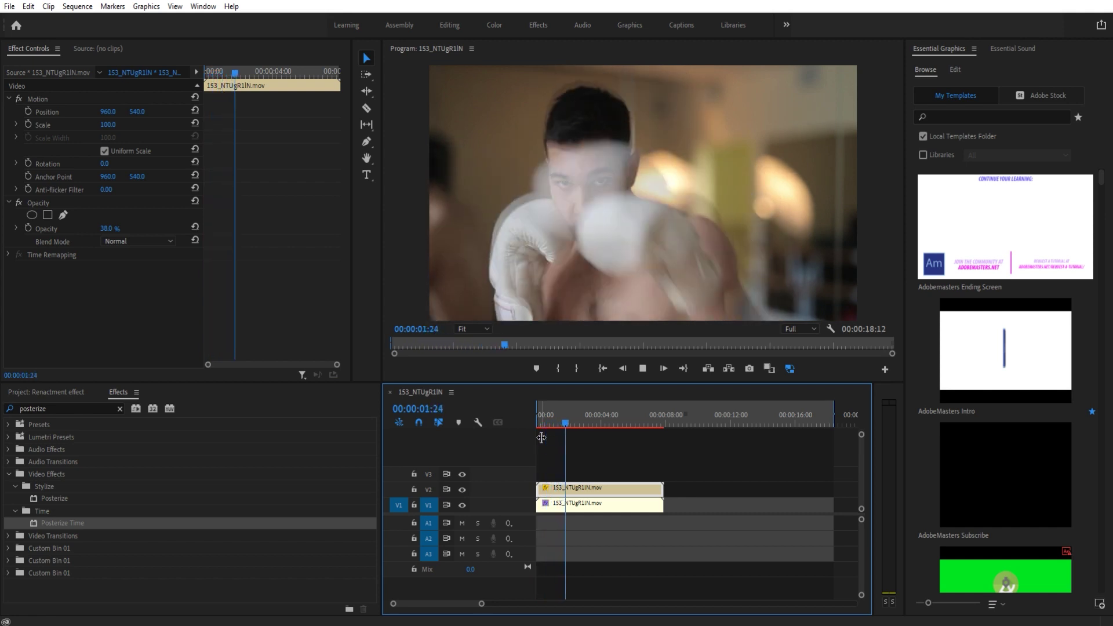
key(space)
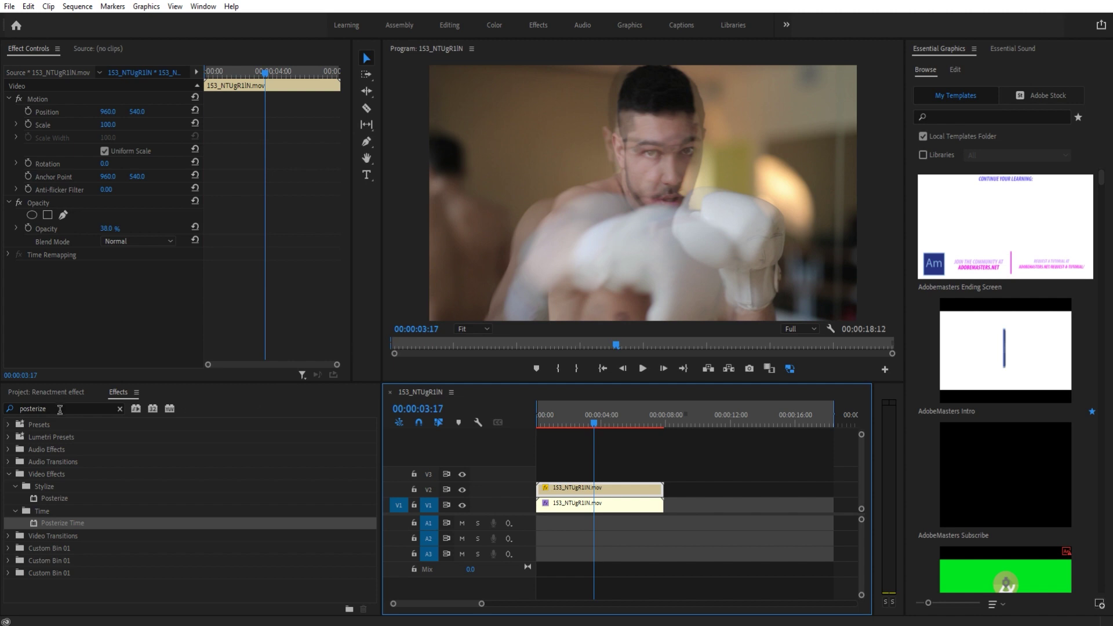
drag(61, 410, 8, 408)
key(BackSpace)
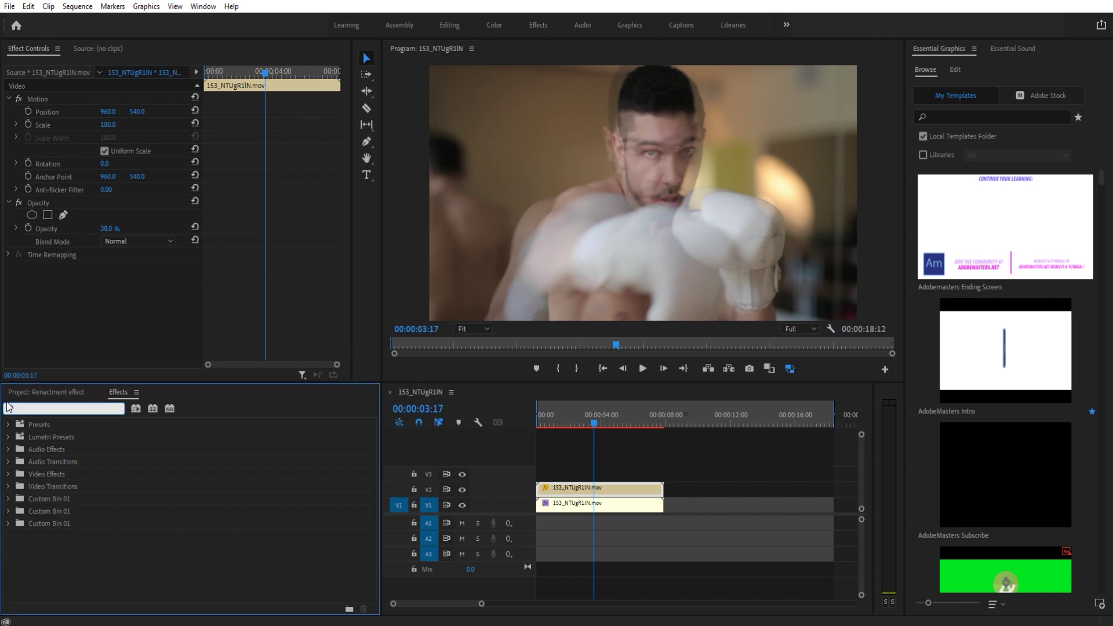
Step: Search Effects for 'blur' and apply Directional Blur to the top V2 clip
text(direc)
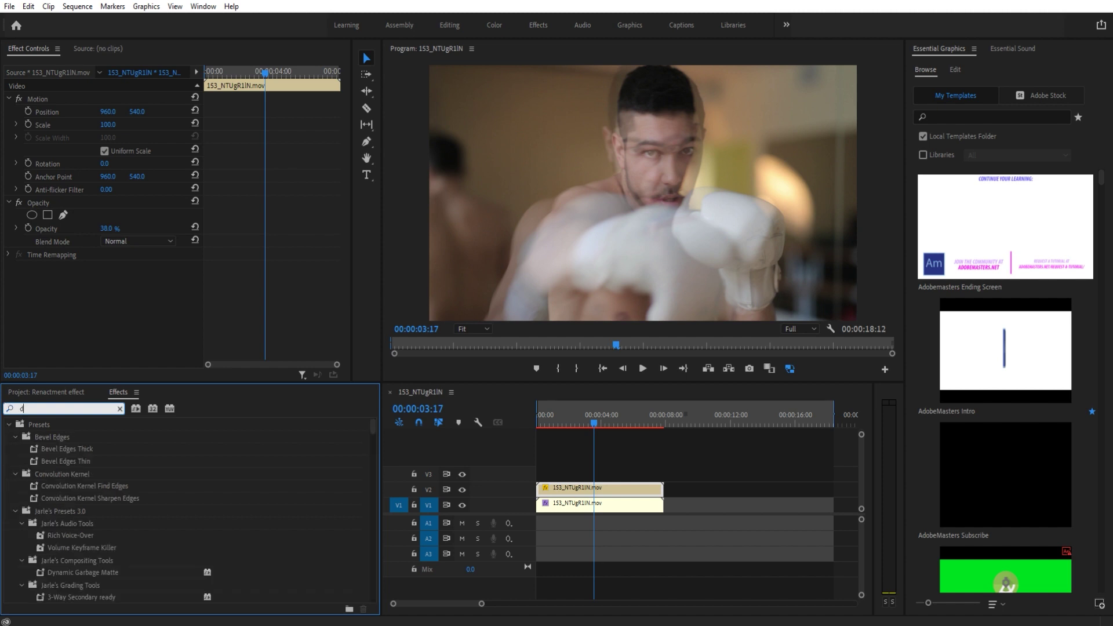
key(BackSpace)
key(BackSpace)
key(BackSpace)
key(BackSpace)
text(blur)
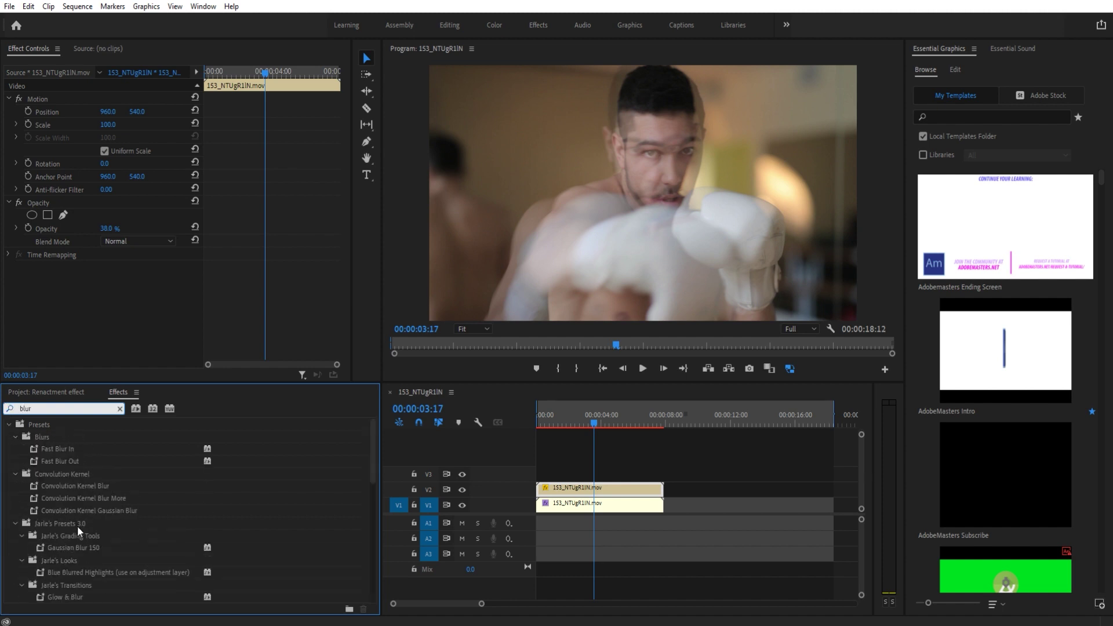
scroll(78, 527, down, 3)
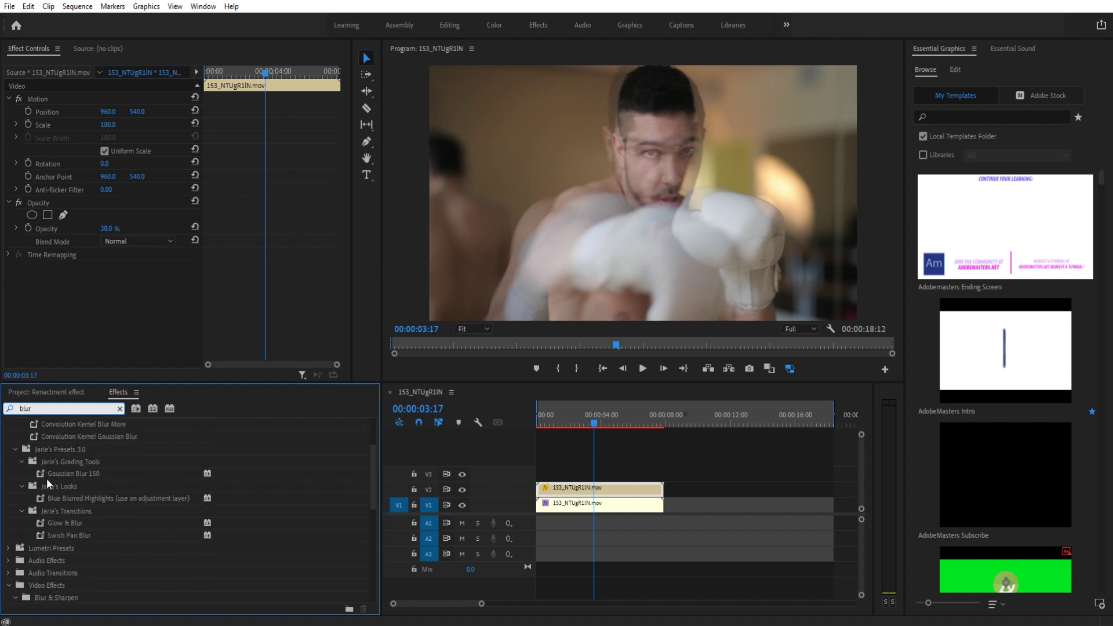
scroll(46, 479, down, 5)
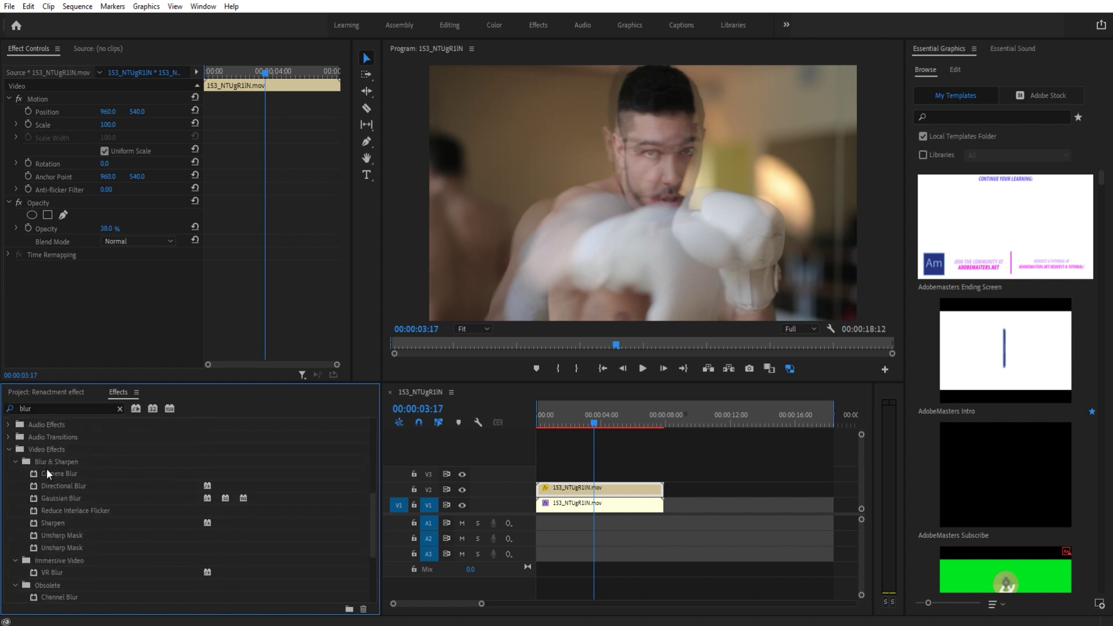
click(63, 498)
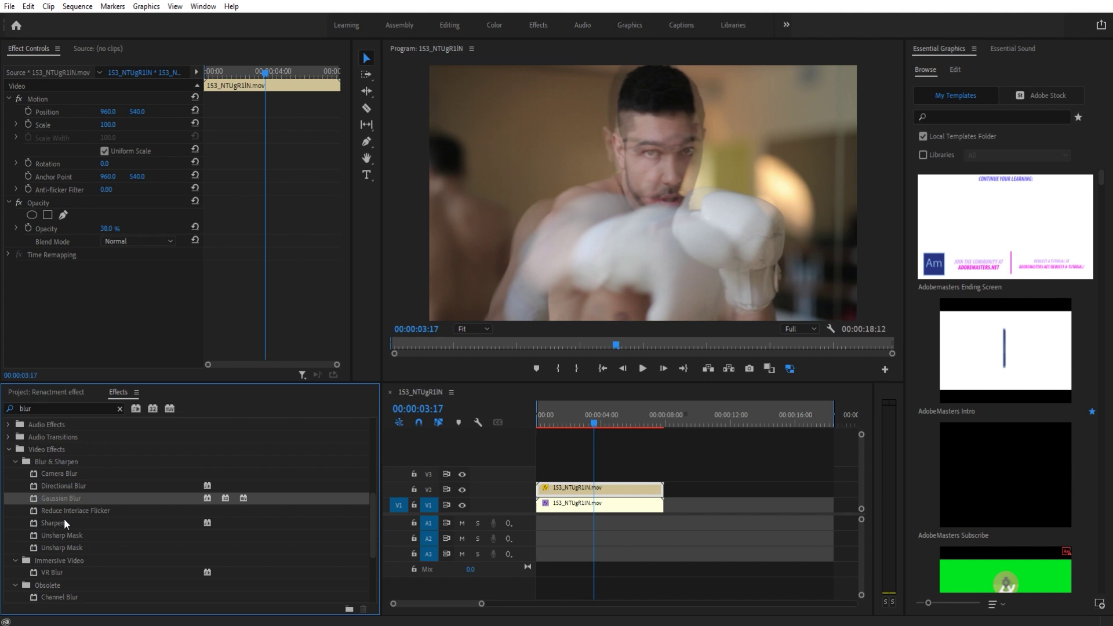
click(62, 475)
click(64, 487)
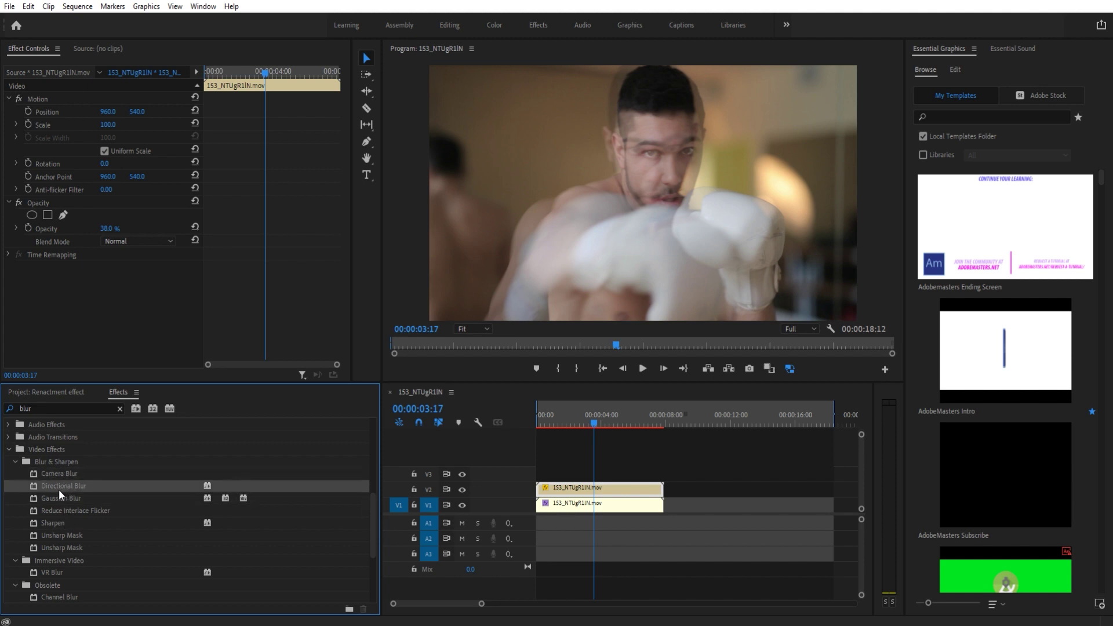
drag(59, 488, 560, 488)
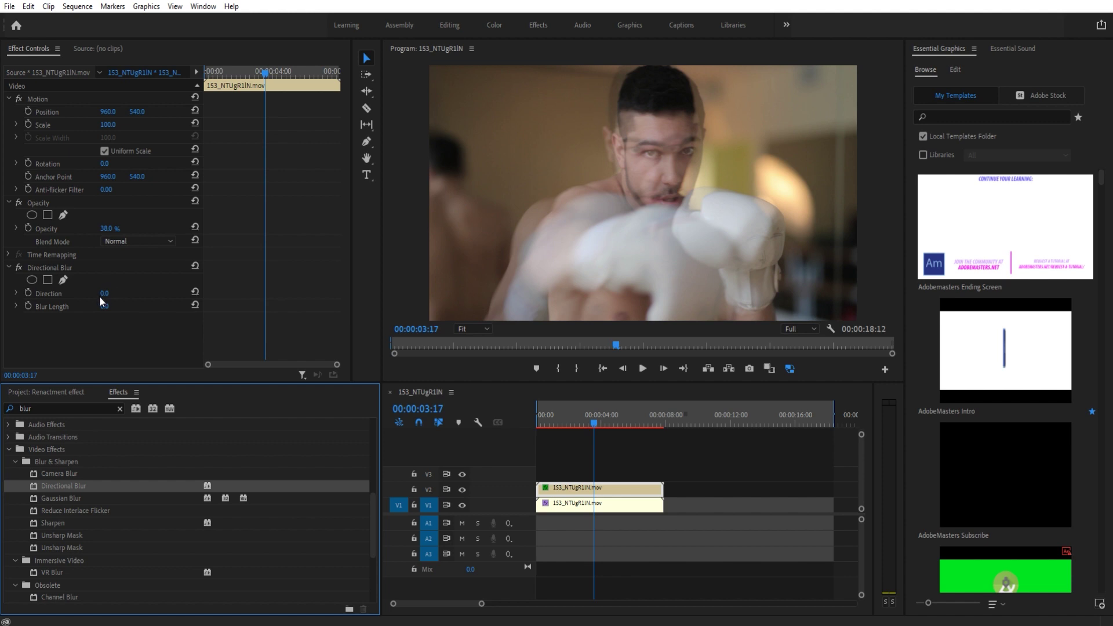
Step: Set Blur Length to 95 and Direction to -92°, then preview the blurred punches
drag(105, 306, 49, 293)
drag(544, 419, 490, 421)
key(space)
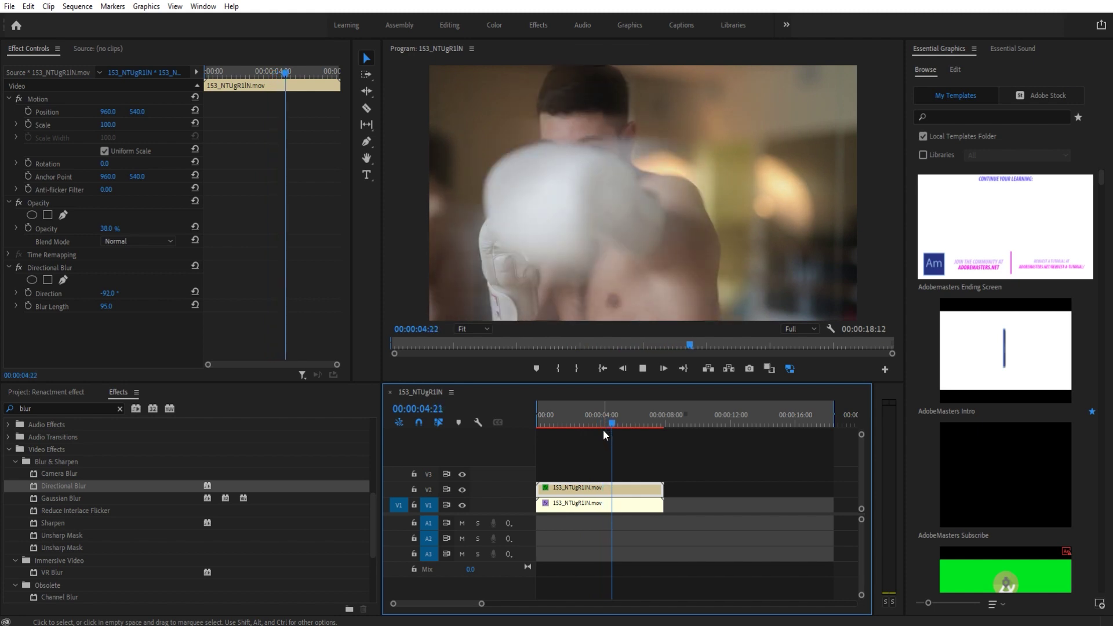
key(space)
drag(591, 422, 520, 418)
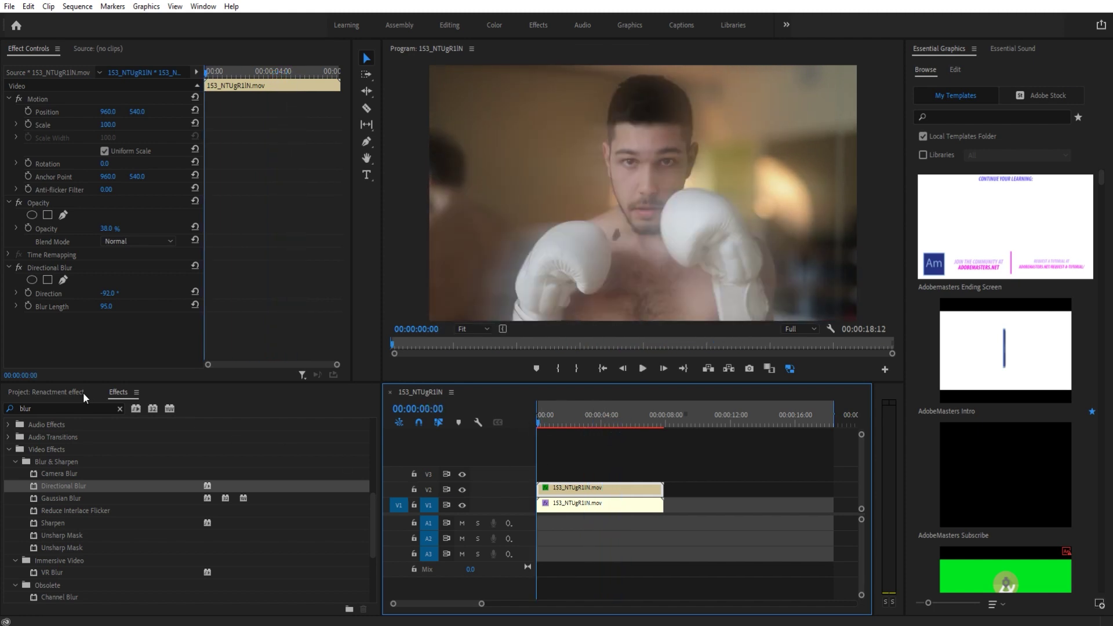
Step: Search Effects for 'tint', apply Tint to the blurred V2 clip, and preview the grey result
click(64, 409)
text(t)
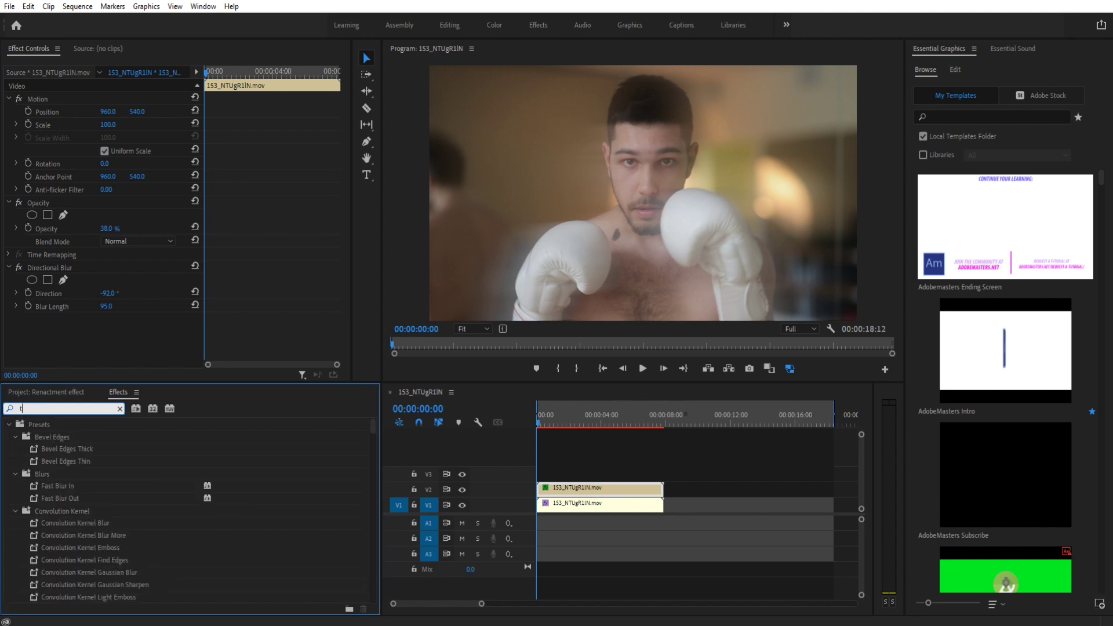
text(int)
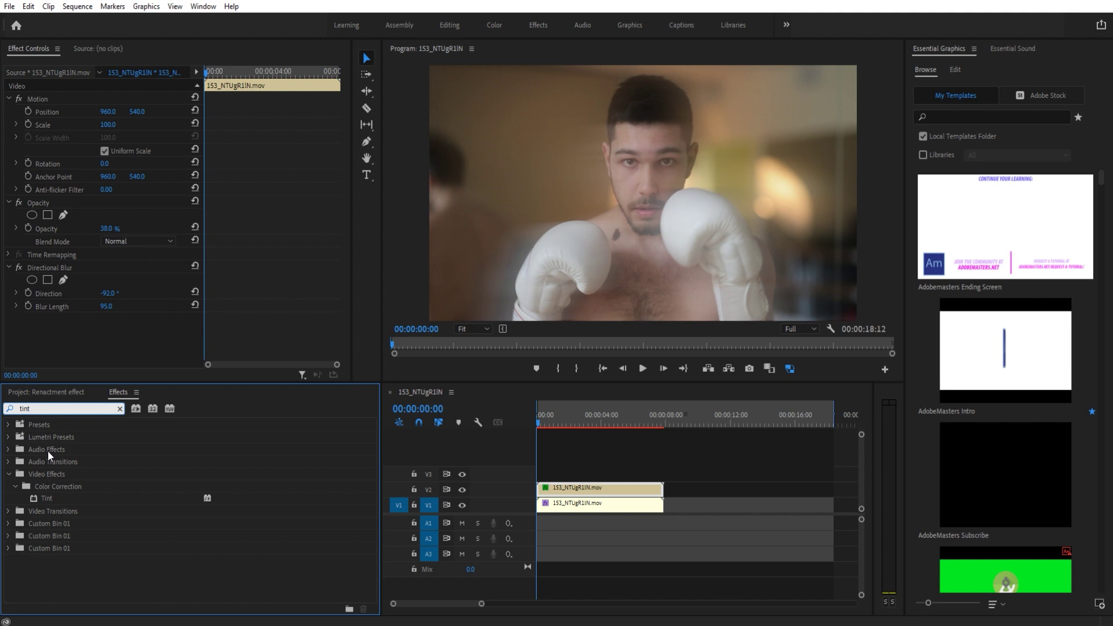
click(42, 497)
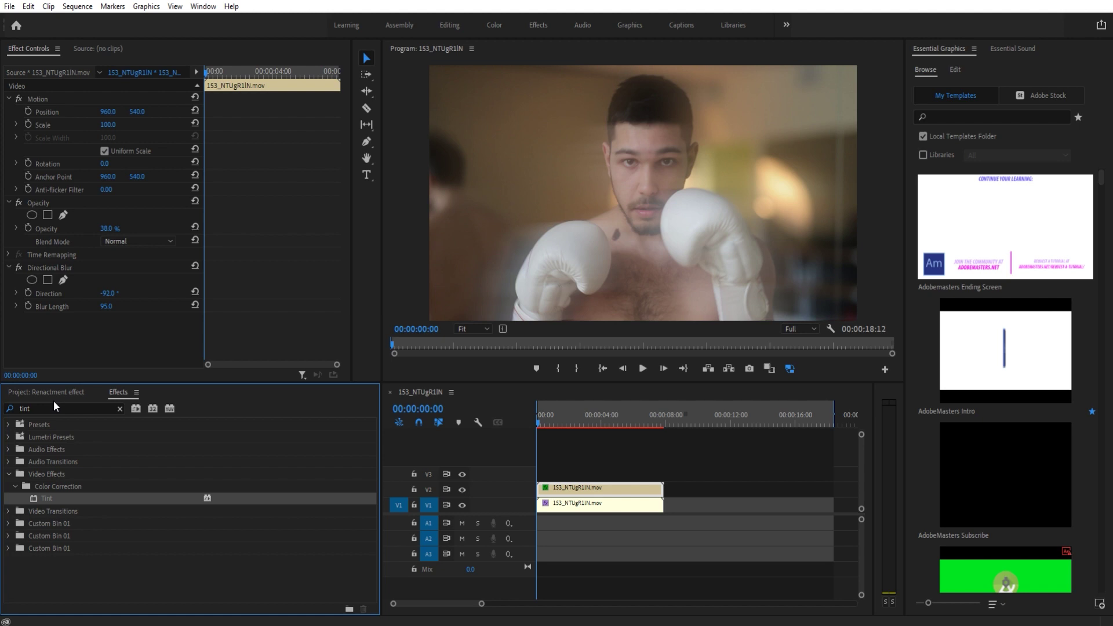
click(48, 474)
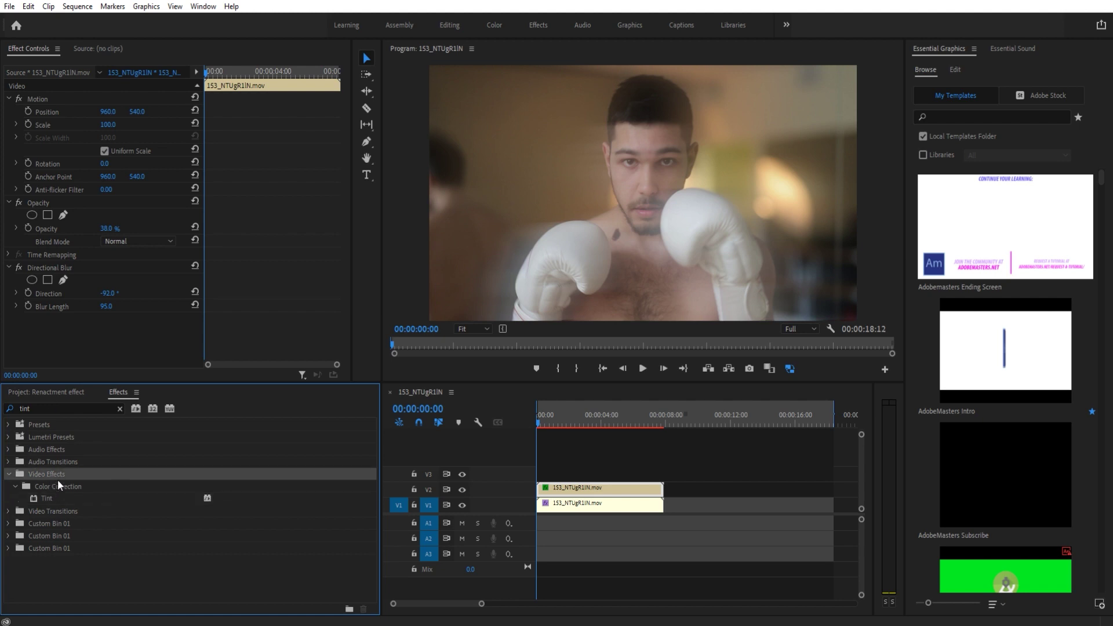
drag(48, 499, 595, 492)
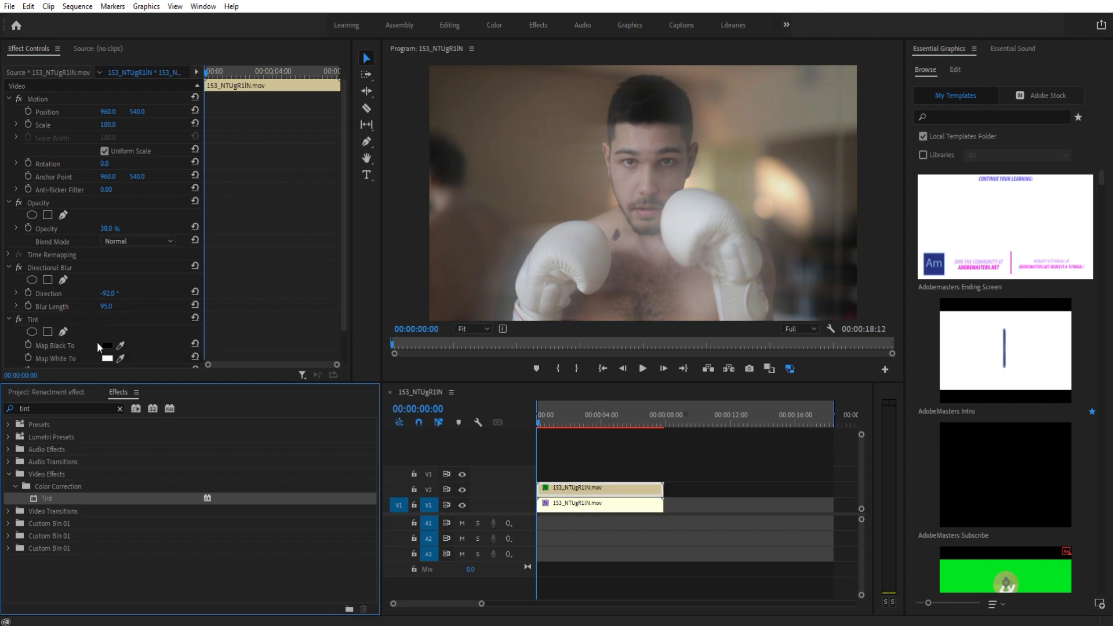
scroll(157, 326, down, 2)
key(space)
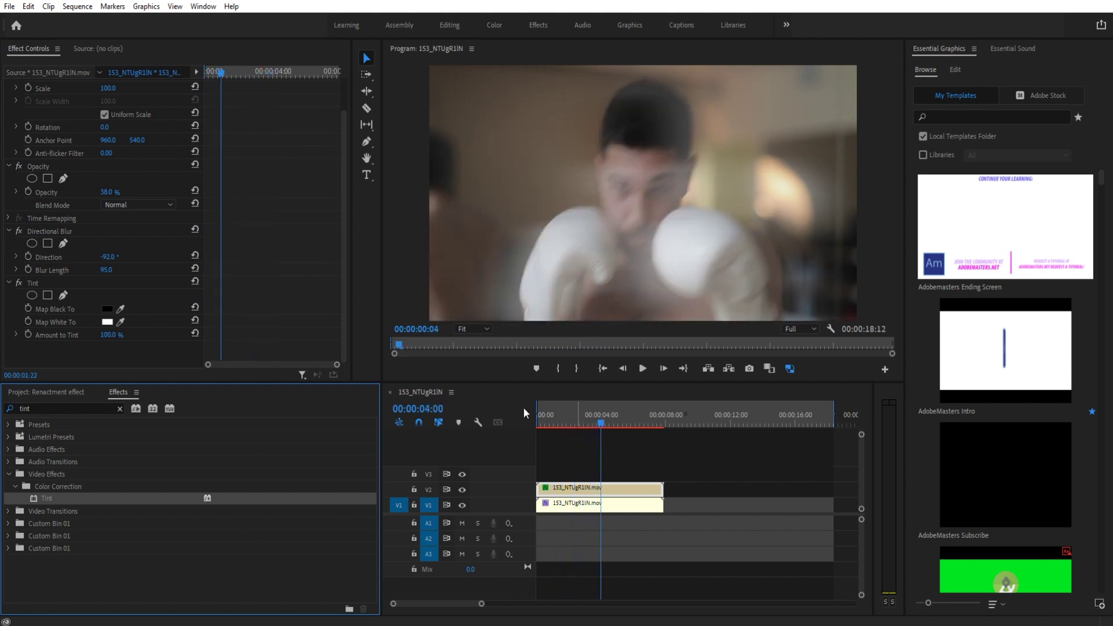
Step: Apply Tint to the V1 clip, reduce its Amount to Tint to 17%, and play back
key(space)
key(Home)
drag(54, 497, 580, 504)
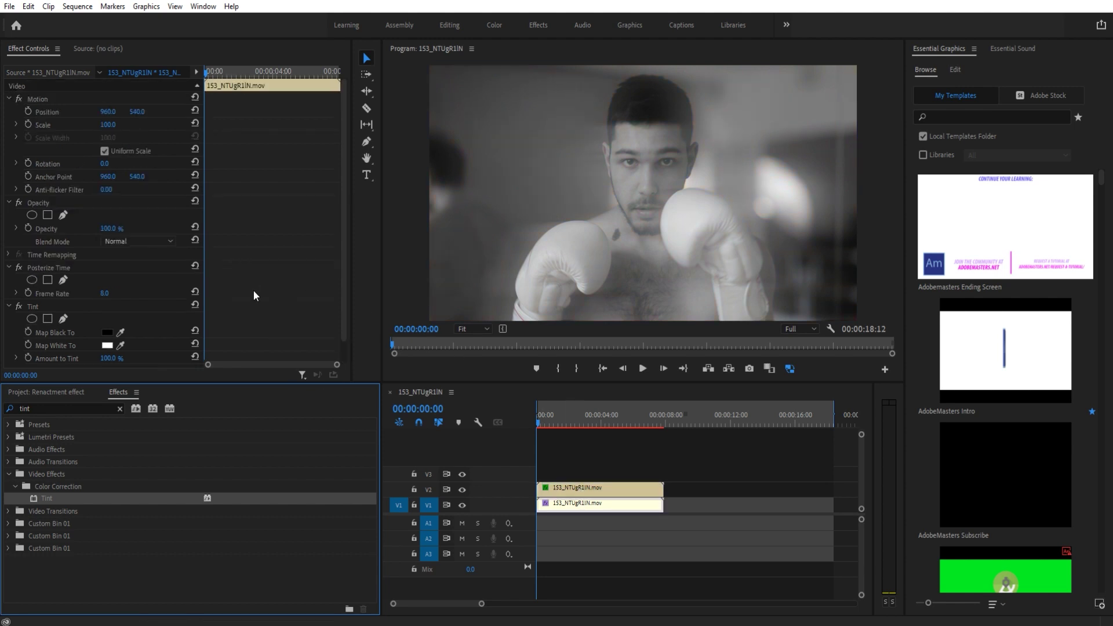
scroll(255, 295, down, 2)
click(151, 301)
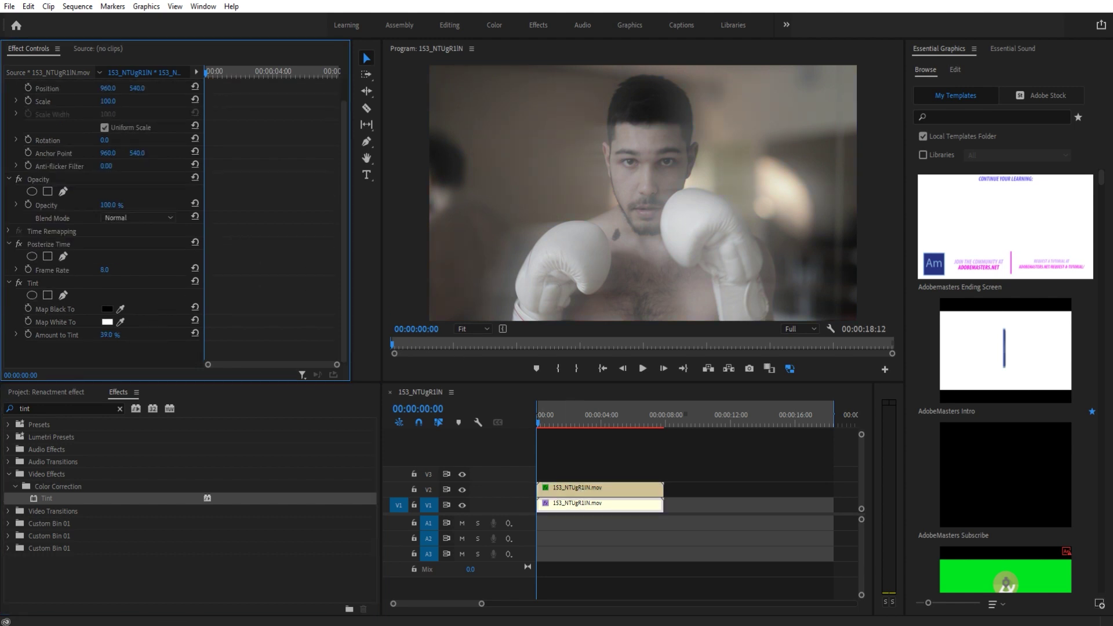
click(32, 285)
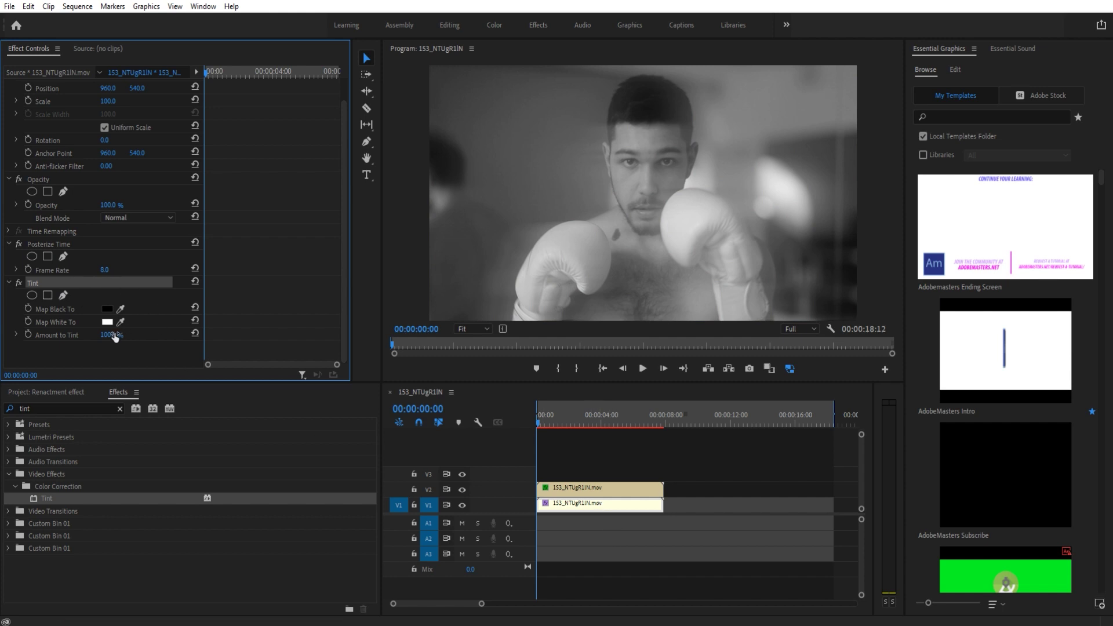
mouse_move(115, 338)
mouse_down()
mouse_move(59, 337)
mouse_move(112, 337)
mouse_up()
click(537, 421)
key(space)
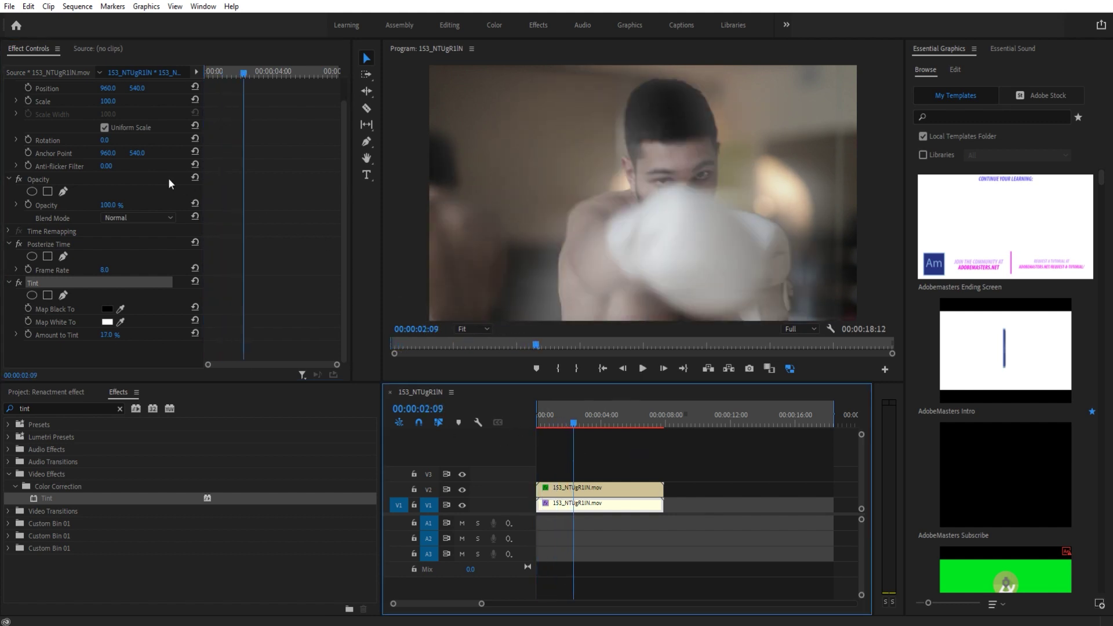
Step: Scrub the bottom clip's Motion Scale from 100 to 151 and preview the tighter framing
key(space)
scroll(175, 174, up, 2)
drag(108, 124, 137, 124)
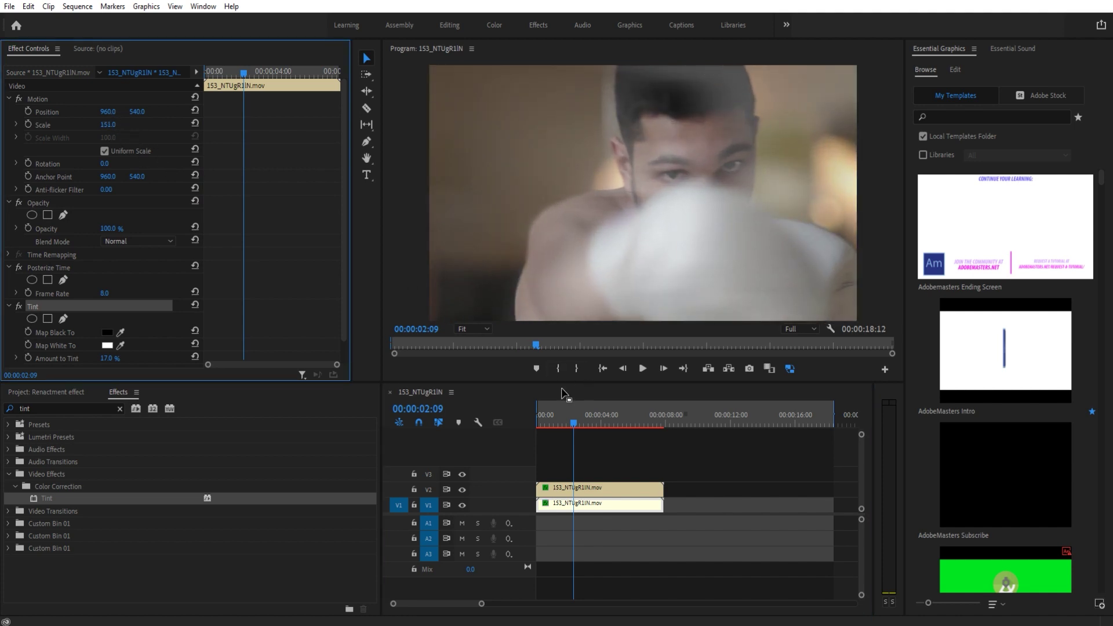
drag(559, 405, 508, 409)
key(space)
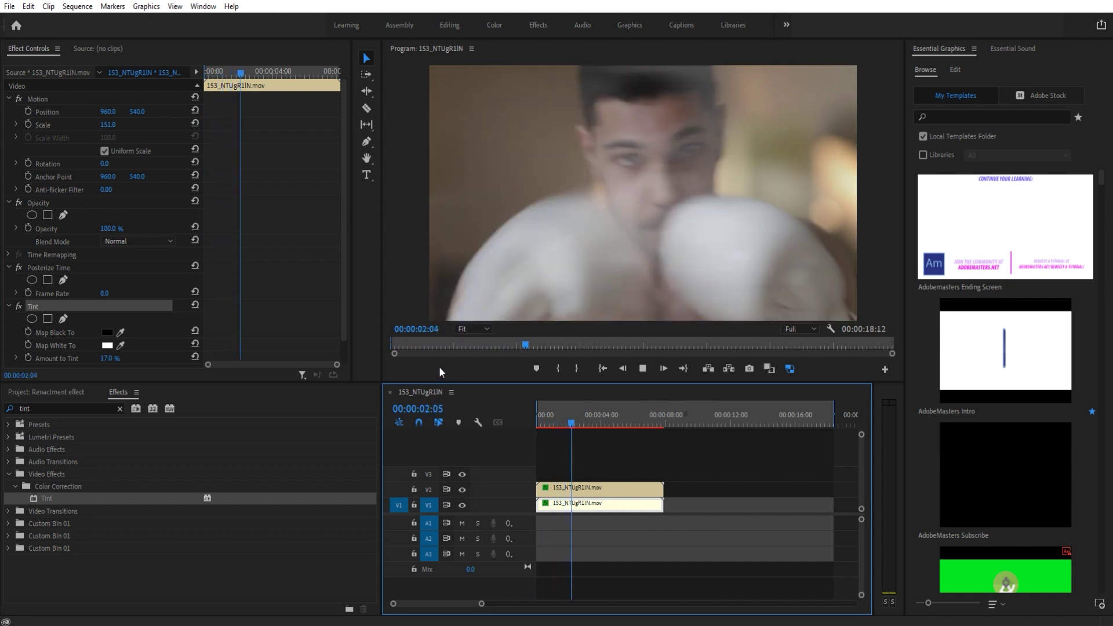
key(space)
click(55, 113)
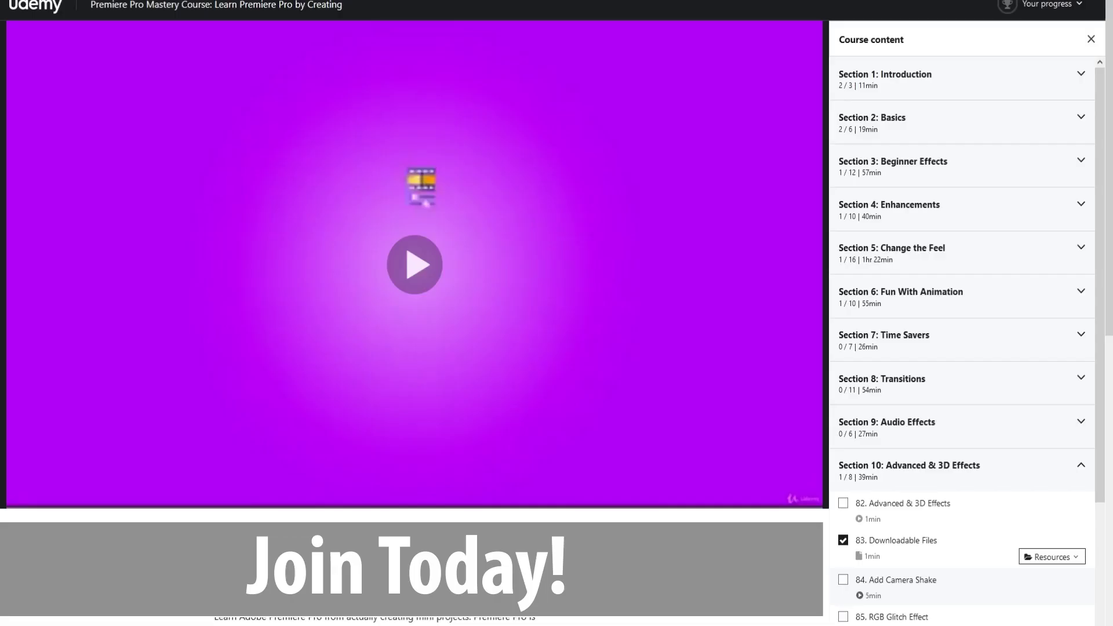
Step: Expand Section 1, Section 3: Beginner Effects and Section 4: Enhancements in the course content
click(970, 92)
click(990, 272)
scroll(984, 348, down, 8)
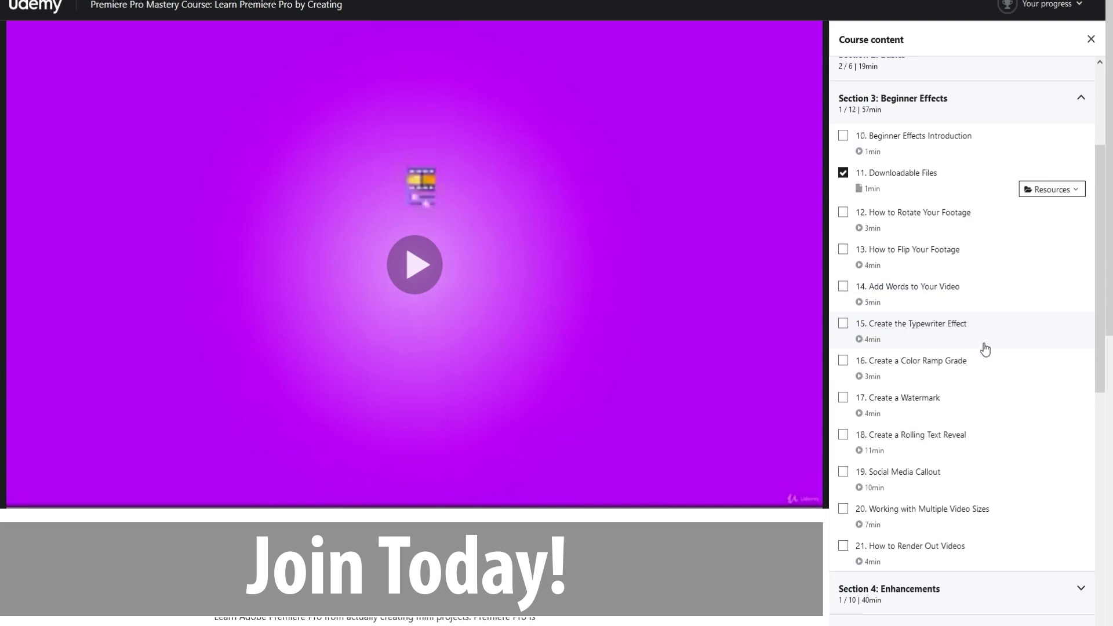
click(932, 258)
scroll(936, 302, down, 3)
scroll(939, 319, down, 4)
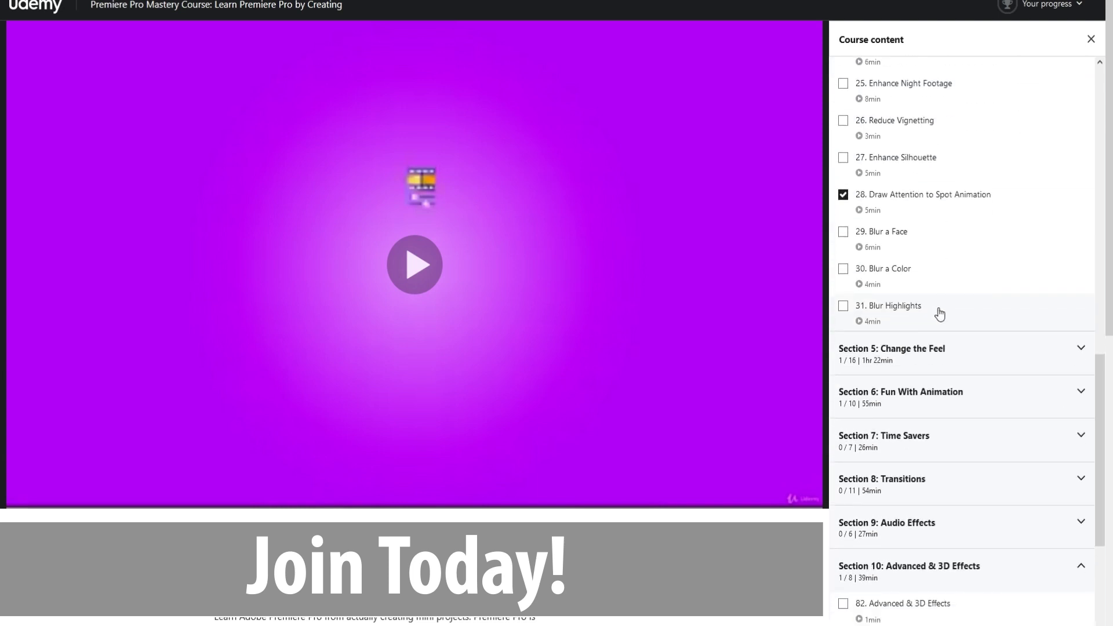
Step: Expand Sections 6 (Fun With Animation), 8 (Transitions) and 9 (Audio Effects), scrolling down to Section 10
click(938, 319)
scroll(939, 322, down, 9)
scroll(747, 319, down, 2)
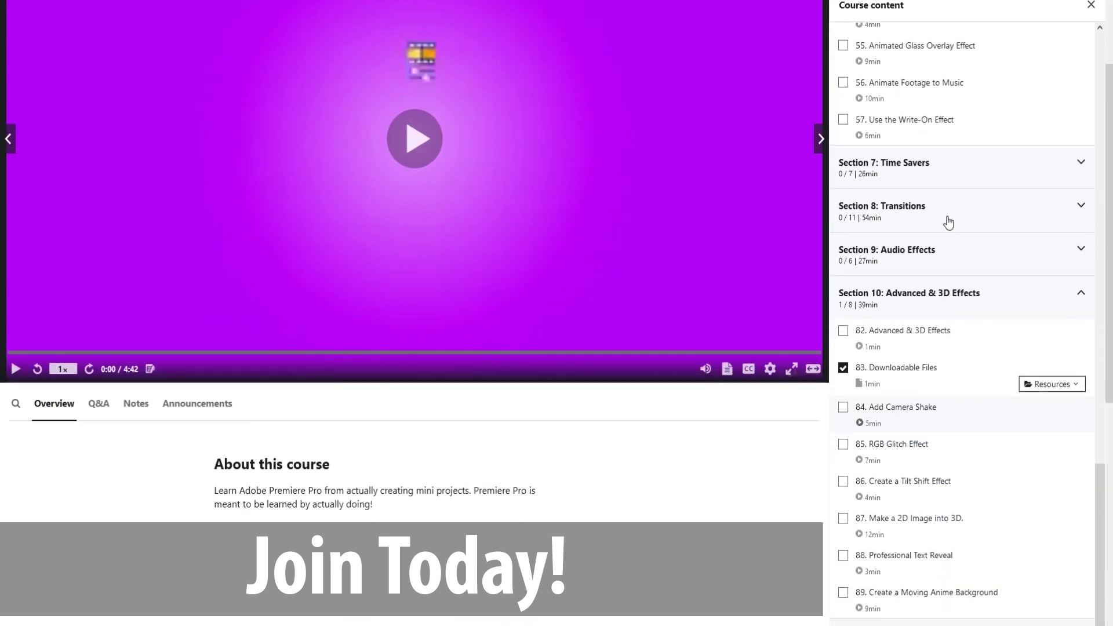
click(947, 220)
scroll(952, 274, down, 3)
click(950, 264)
scroll(949, 344, down, 4)
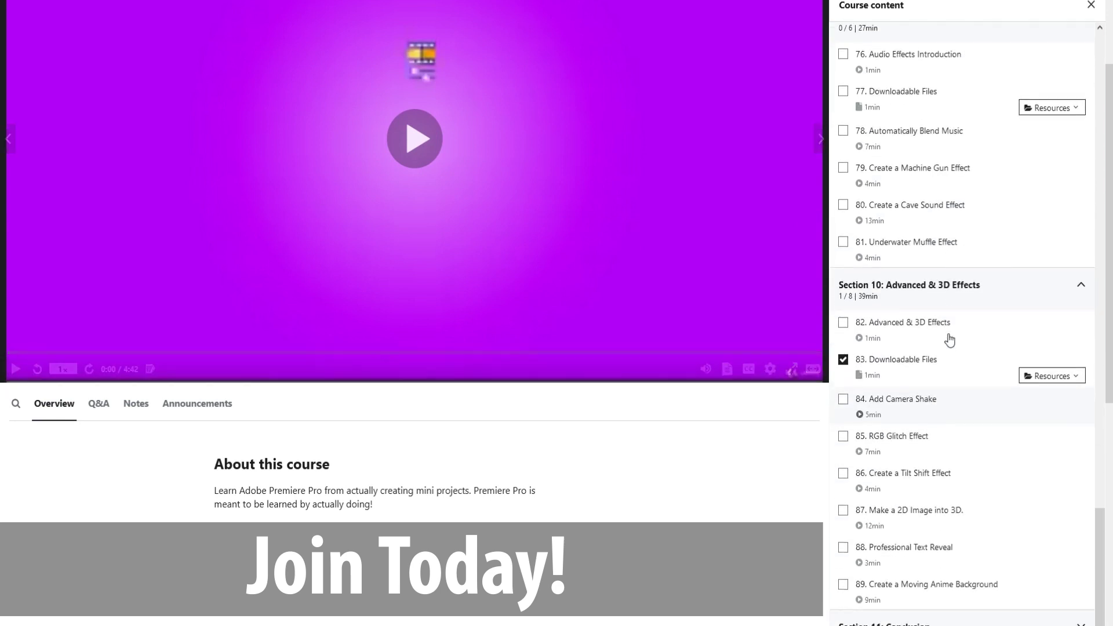